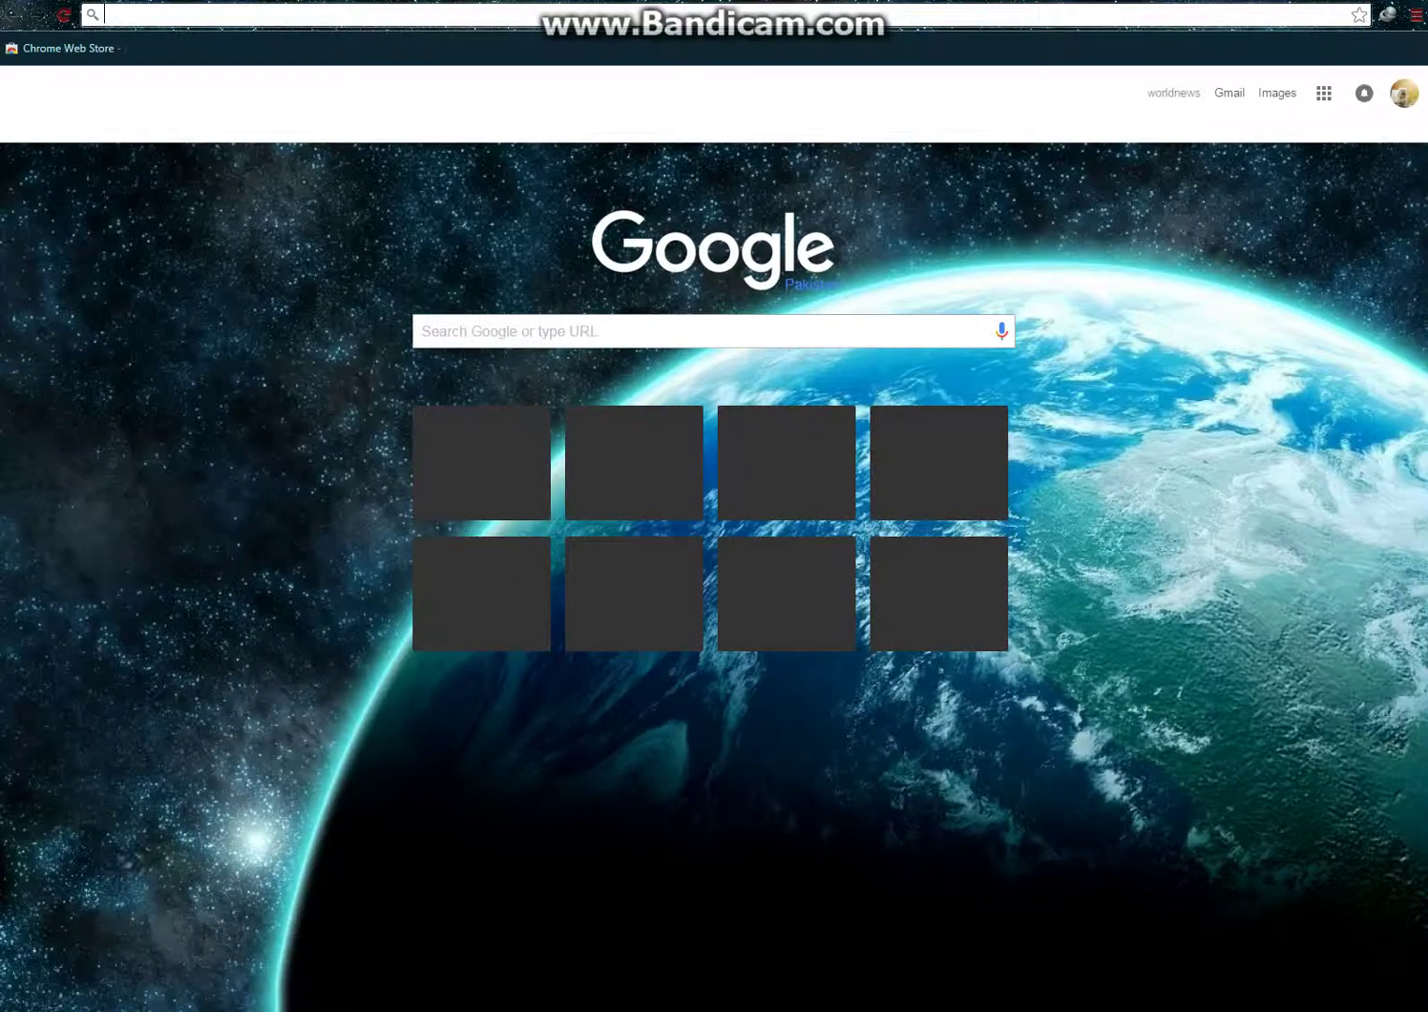
Step: Search Google for youtube and open the YouTube home page from the results
{"action": "type", "text": "youtube.com/features"}
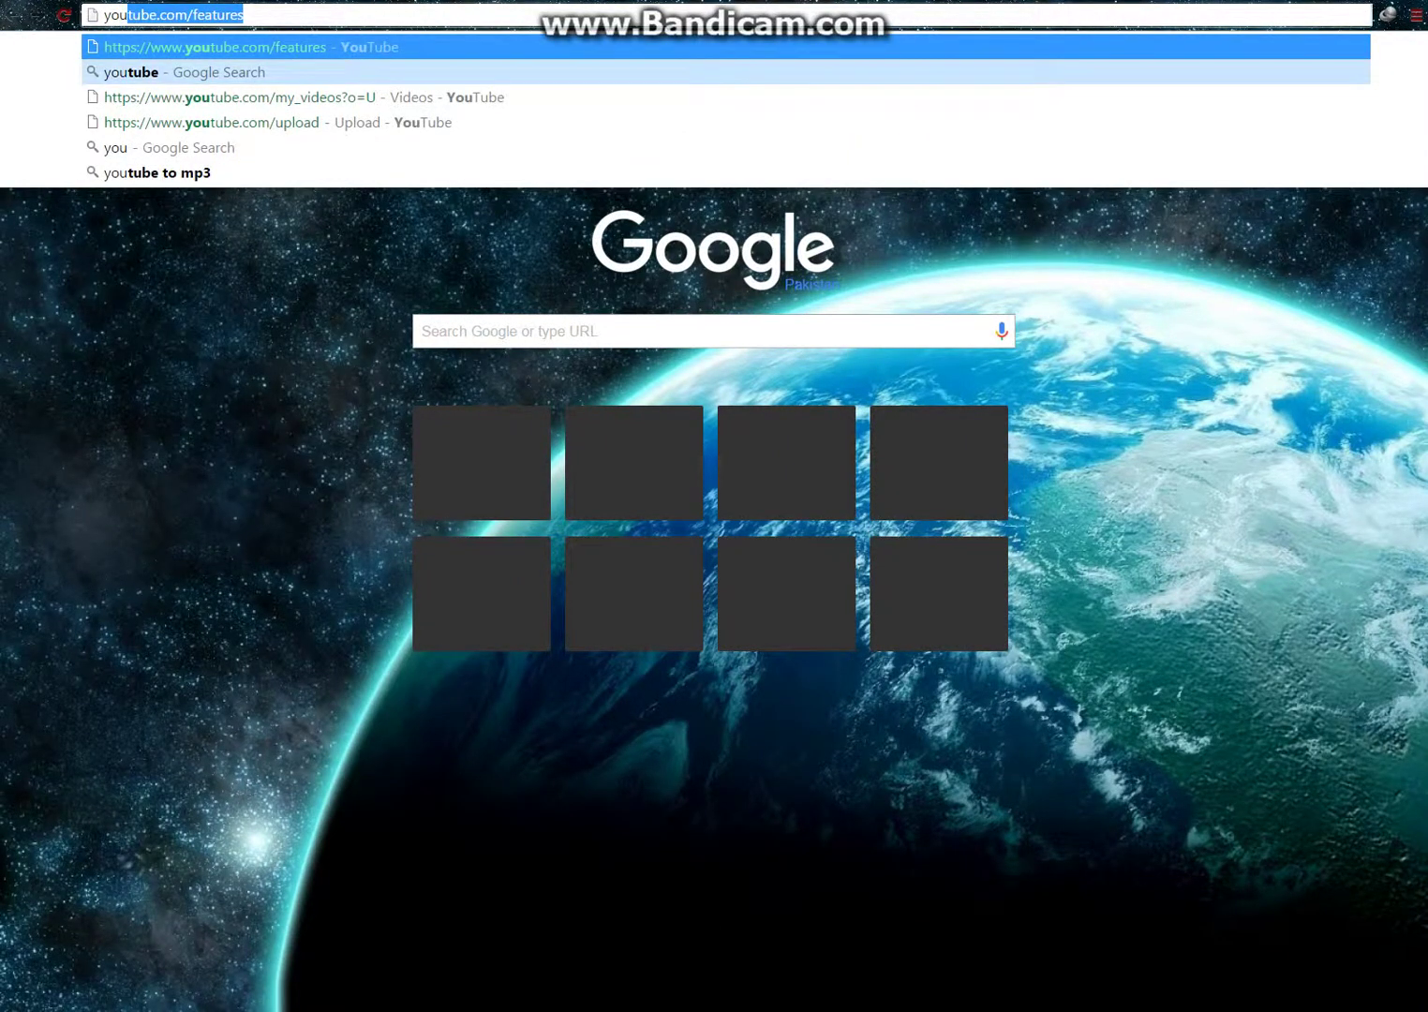
{"action": "key", "text": "Down"}
{"action": "key", "text": "Return"}
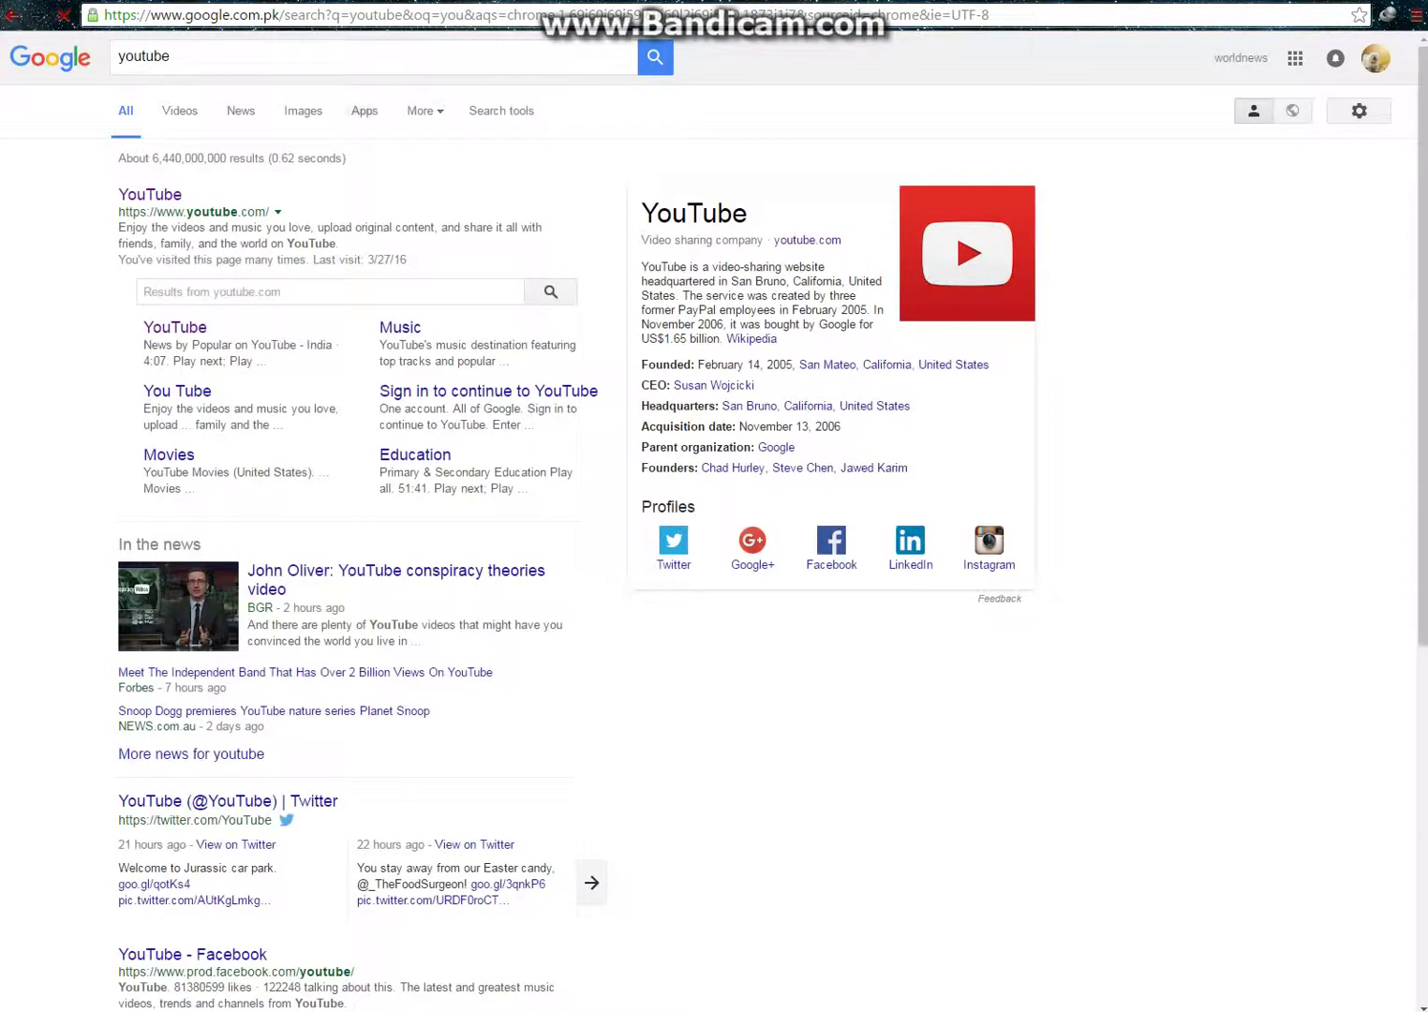
{"action": "left_click", "coordinate": [150, 194]}
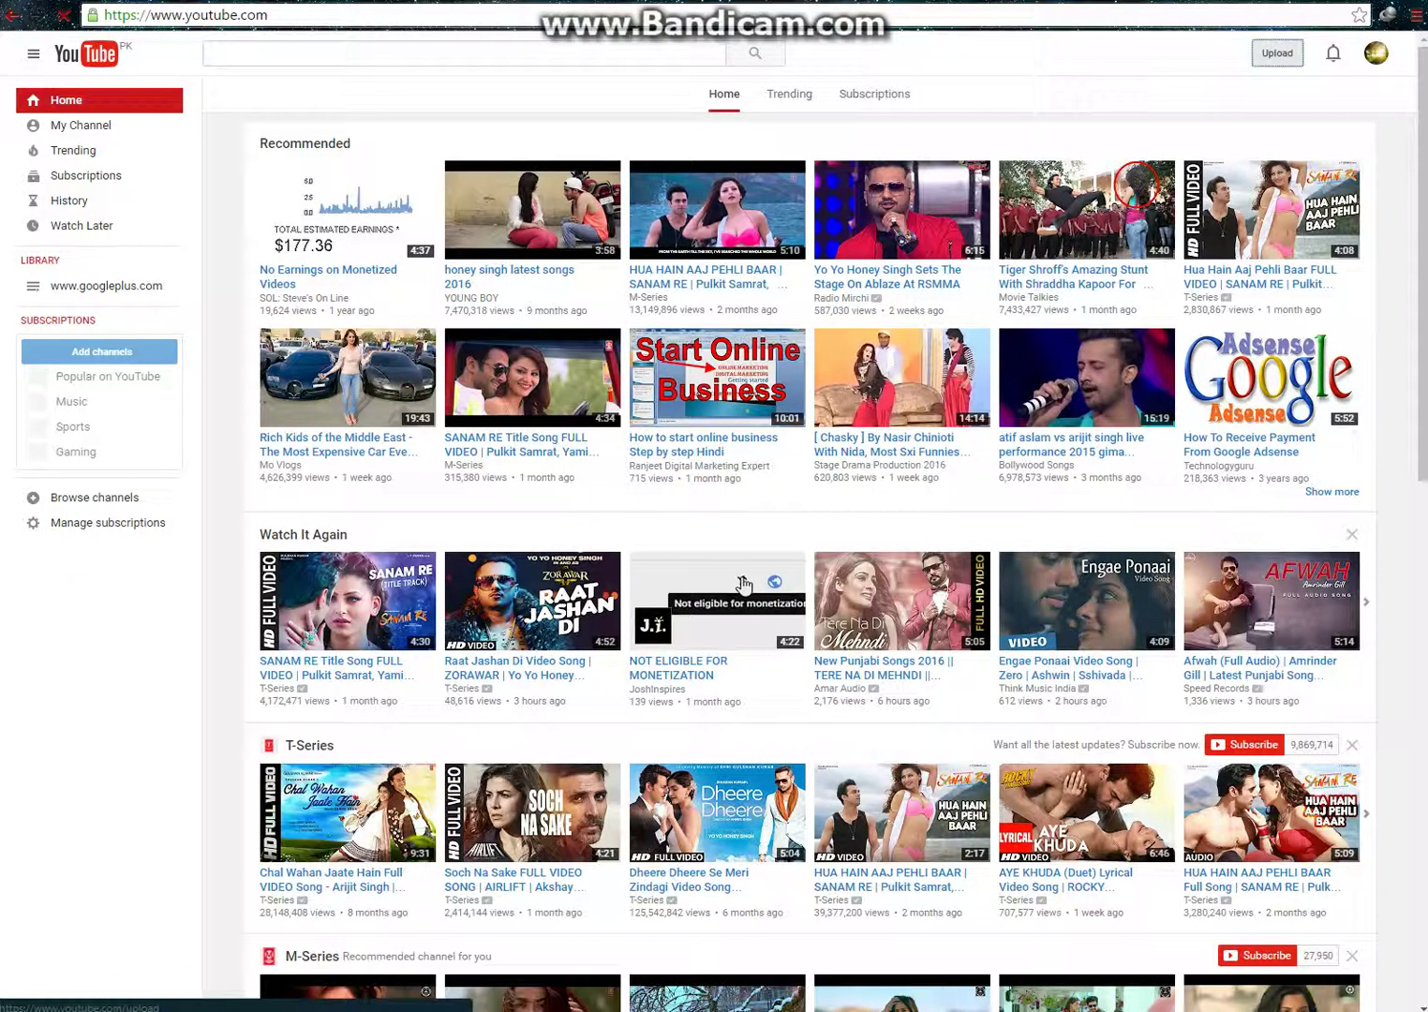
Step: Upload the video file "Brave Squirrel desperately tries to fight through Storm Katie _ Daily Mail Online" from the Downloads Video folder
{"action": "left_click", "coordinate": [1277, 53]}
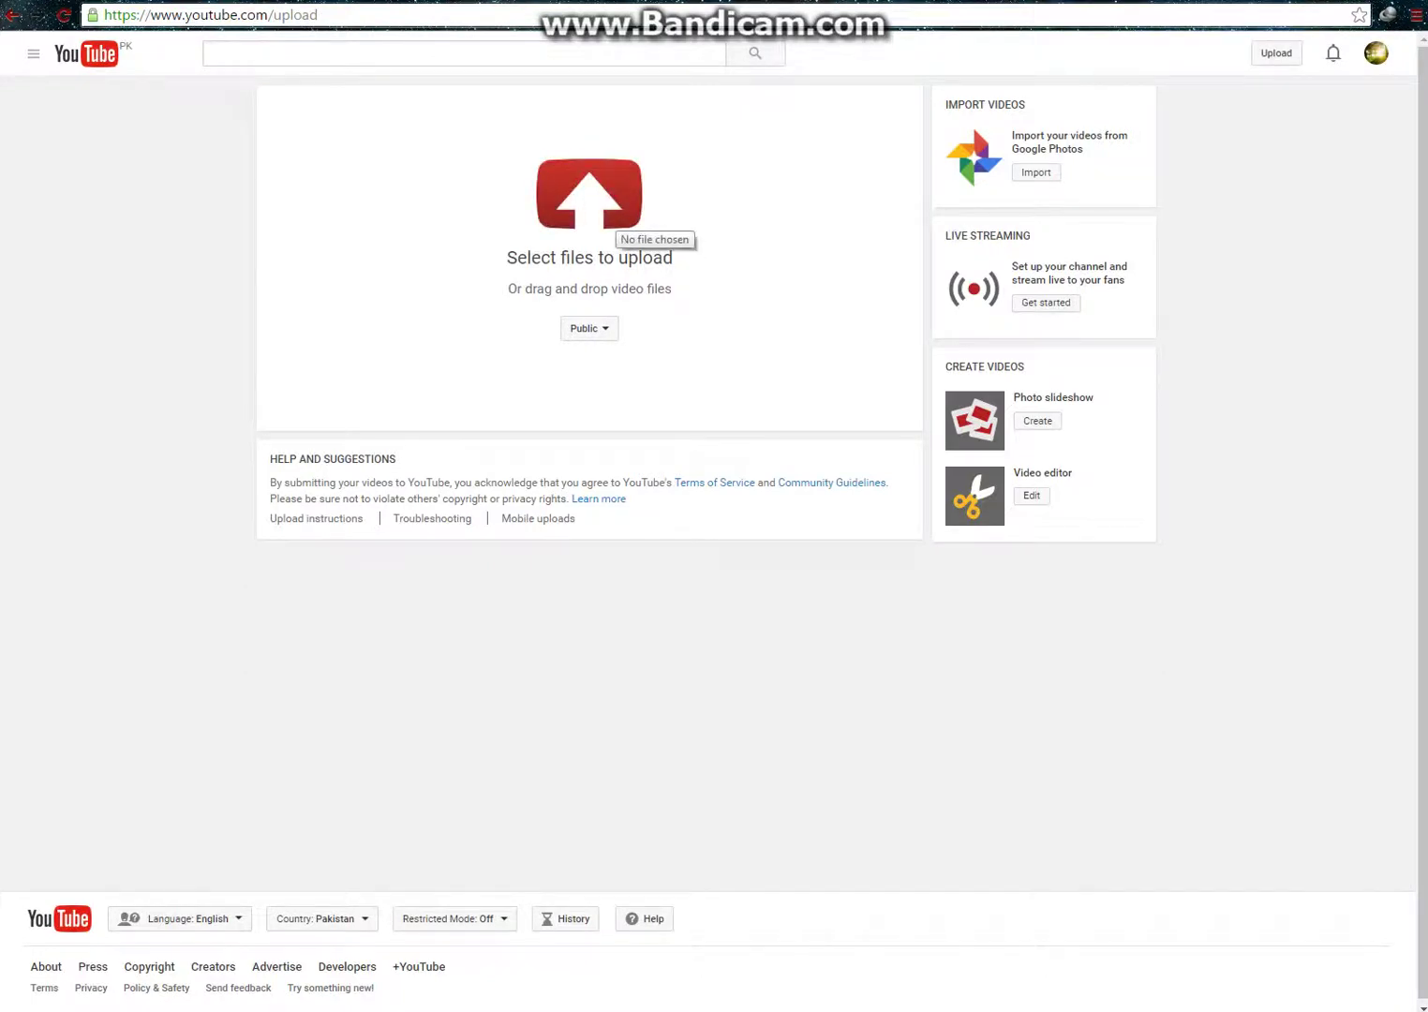
{"action": "left_click", "coordinate": [609, 221]}
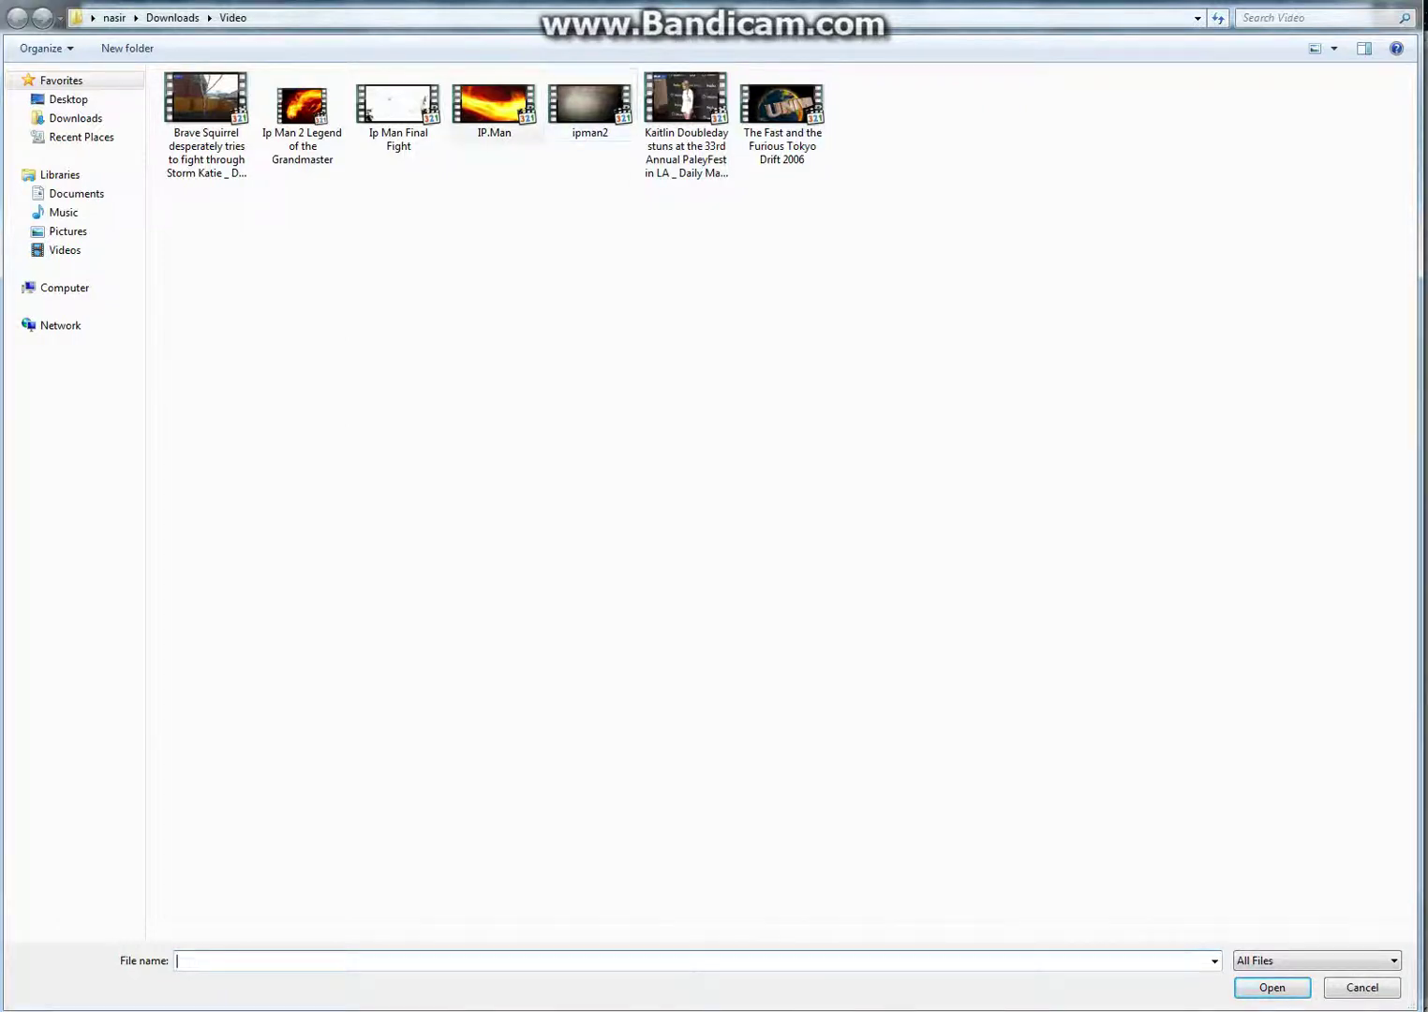
{"action": "left_click", "coordinate": [206, 125]}
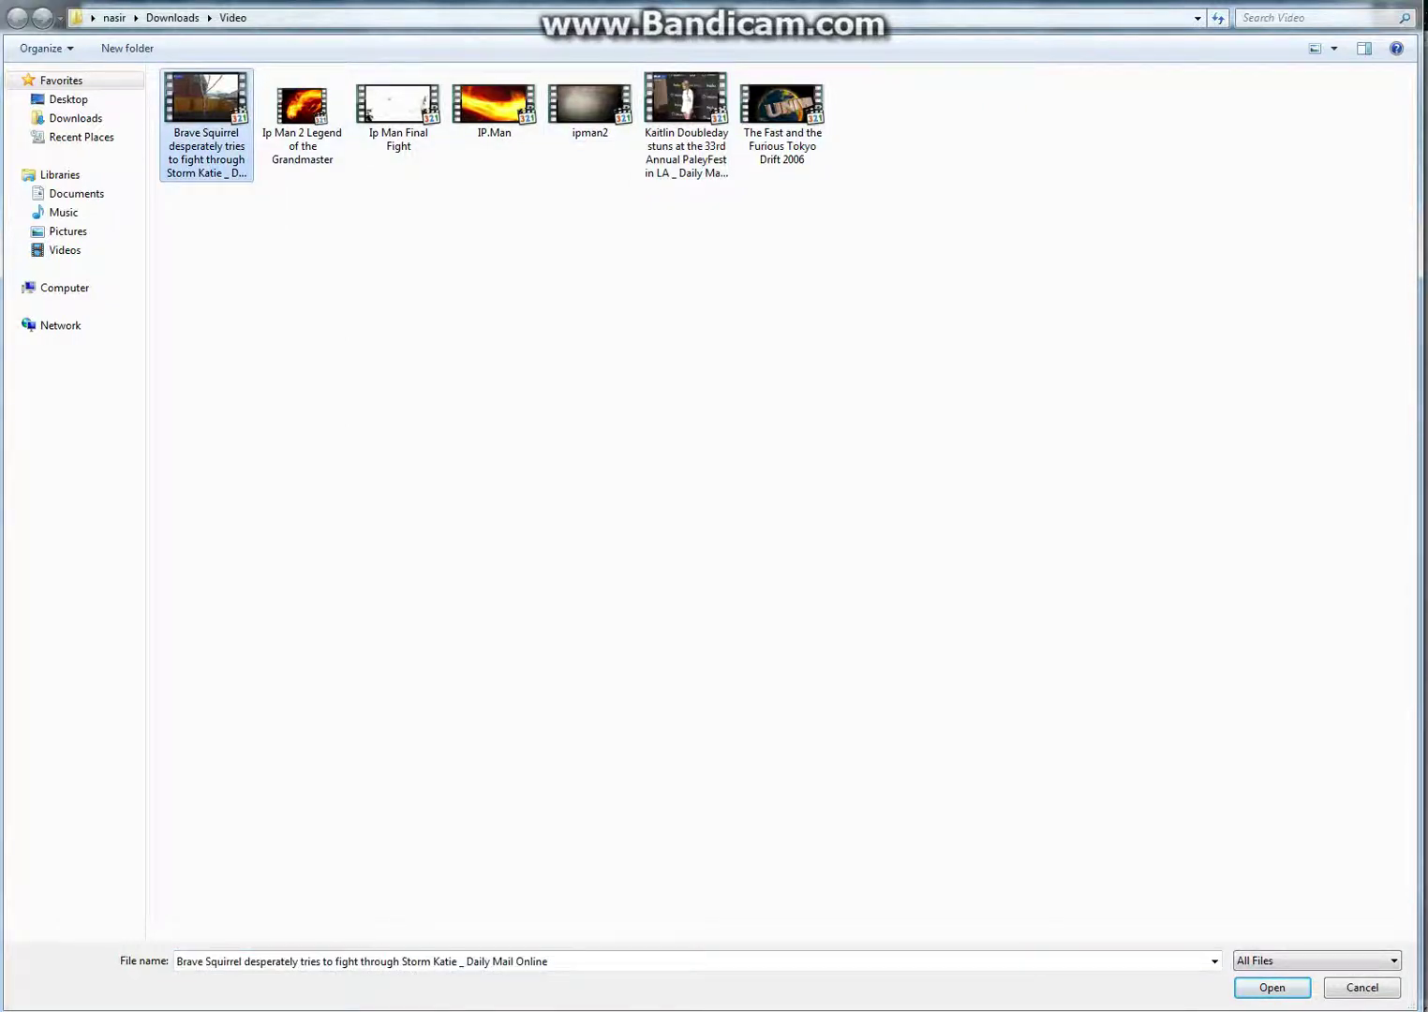
{"action": "left_click", "coordinate": [1271, 987]}
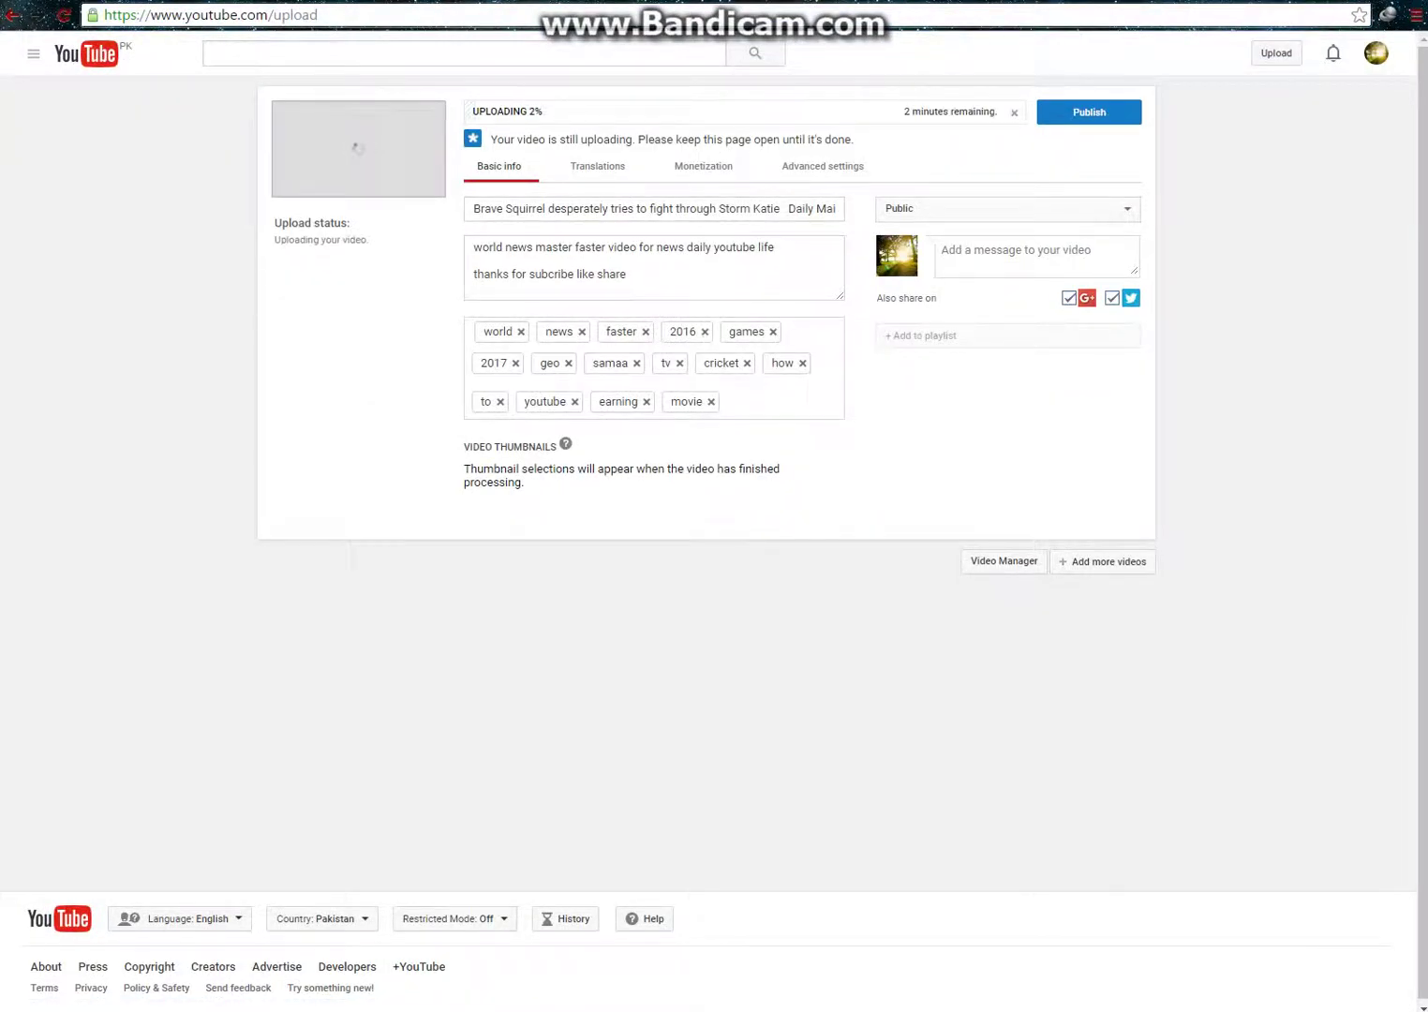
Step: Remove "Daily Mail Online" and the trailing space from the end of the video title
{"action": "left_click", "coordinate": [787, 208]}
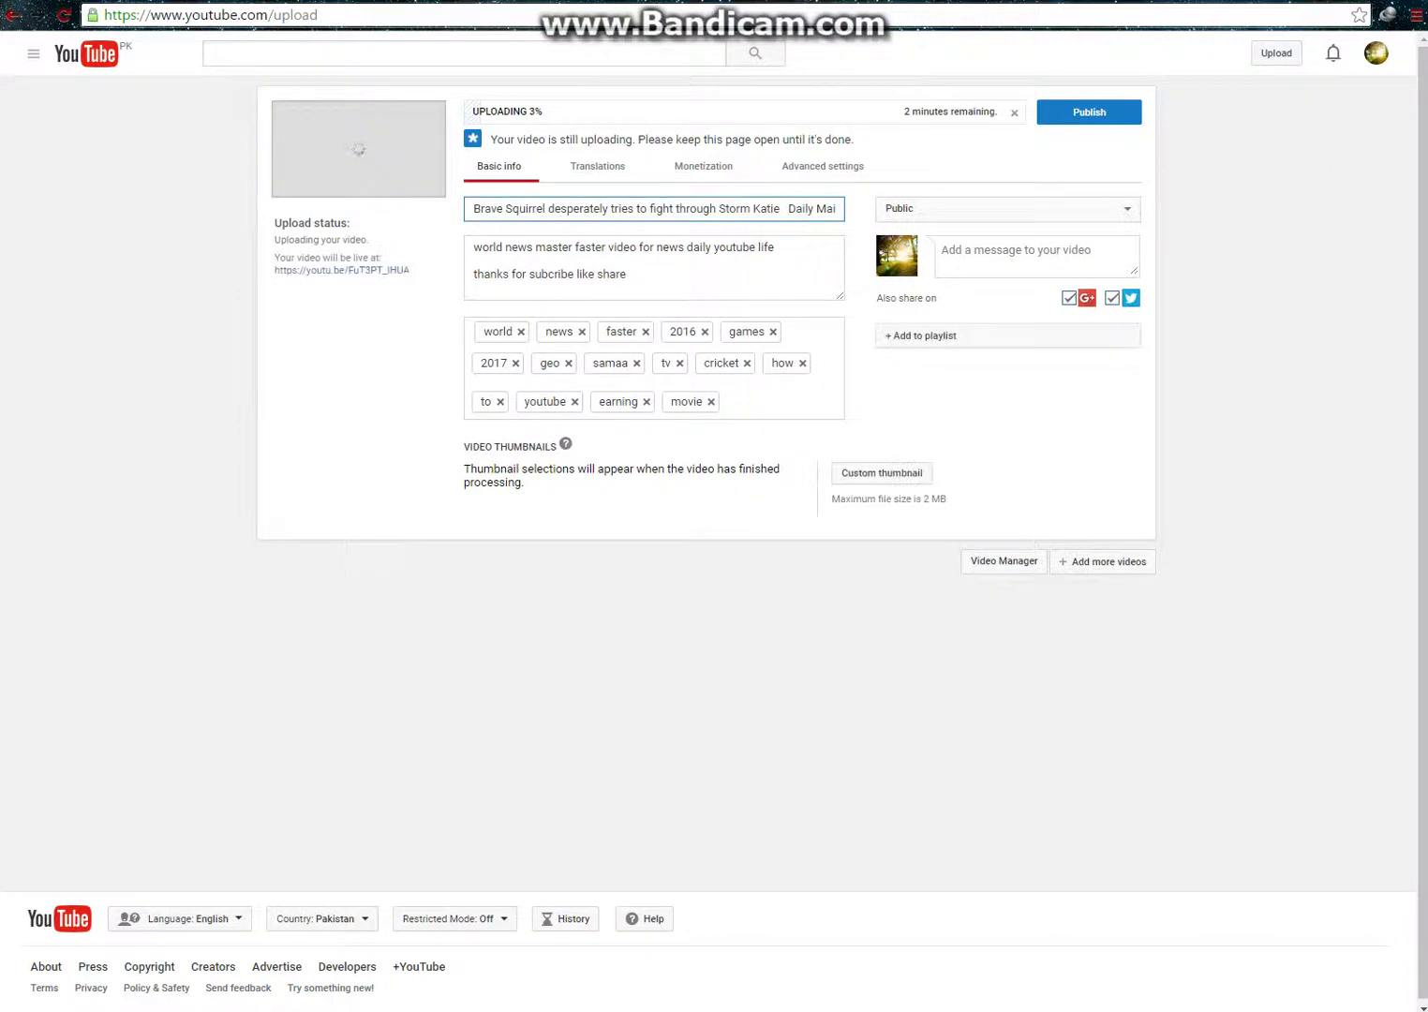
{"action": "left_click_drag", "start_coordinate": [788, 208], "coordinate": [839, 208]}
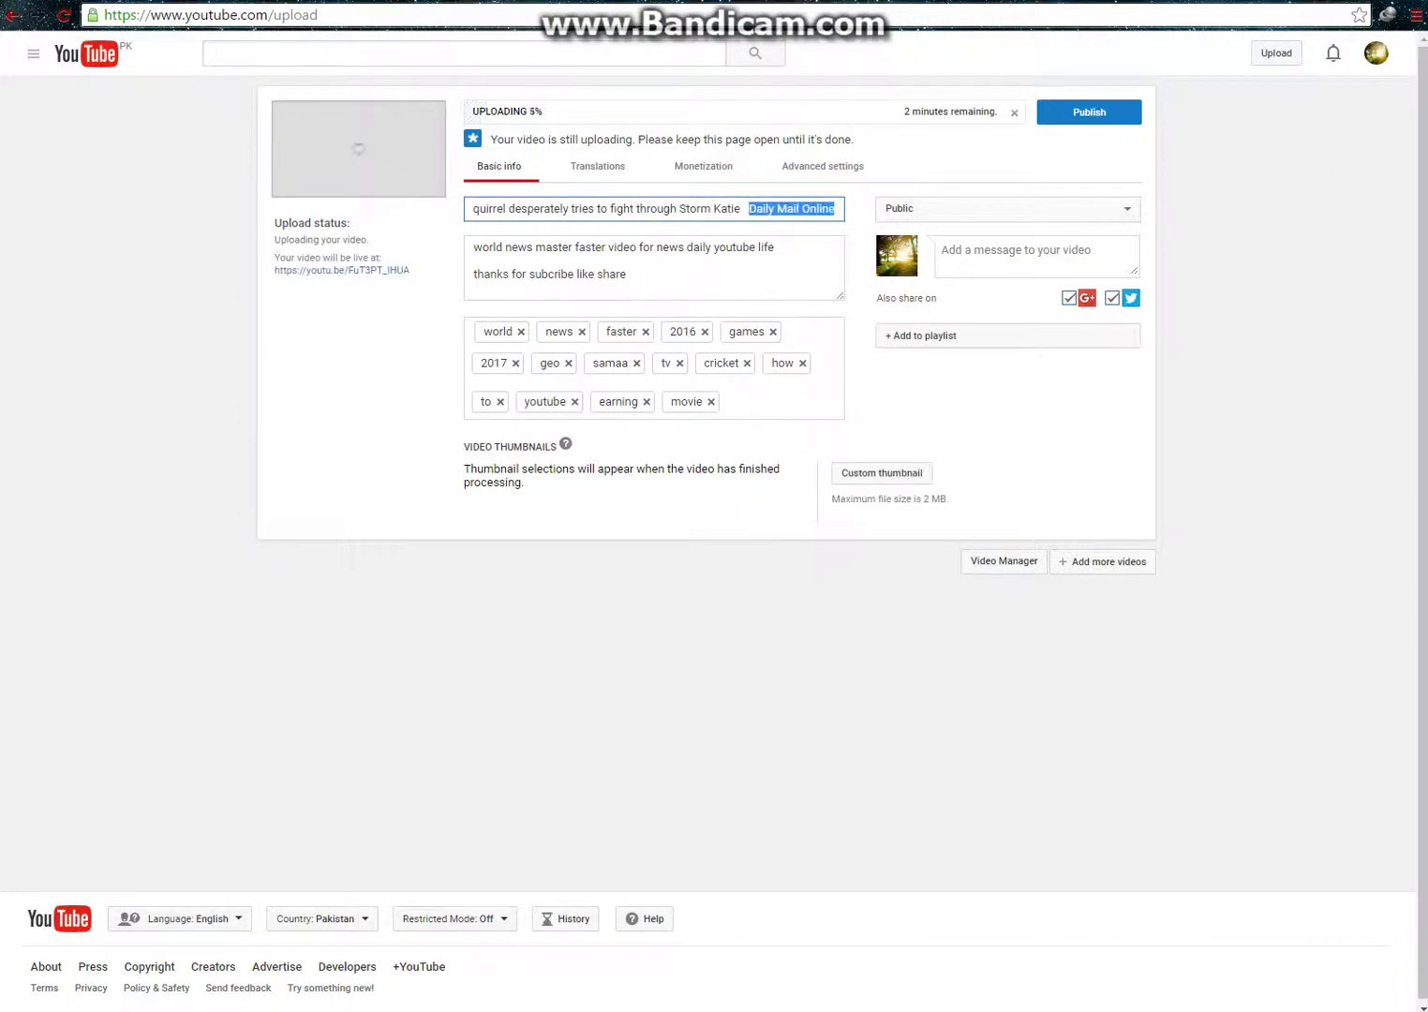
{"action": "key", "text": "BackSpace"}
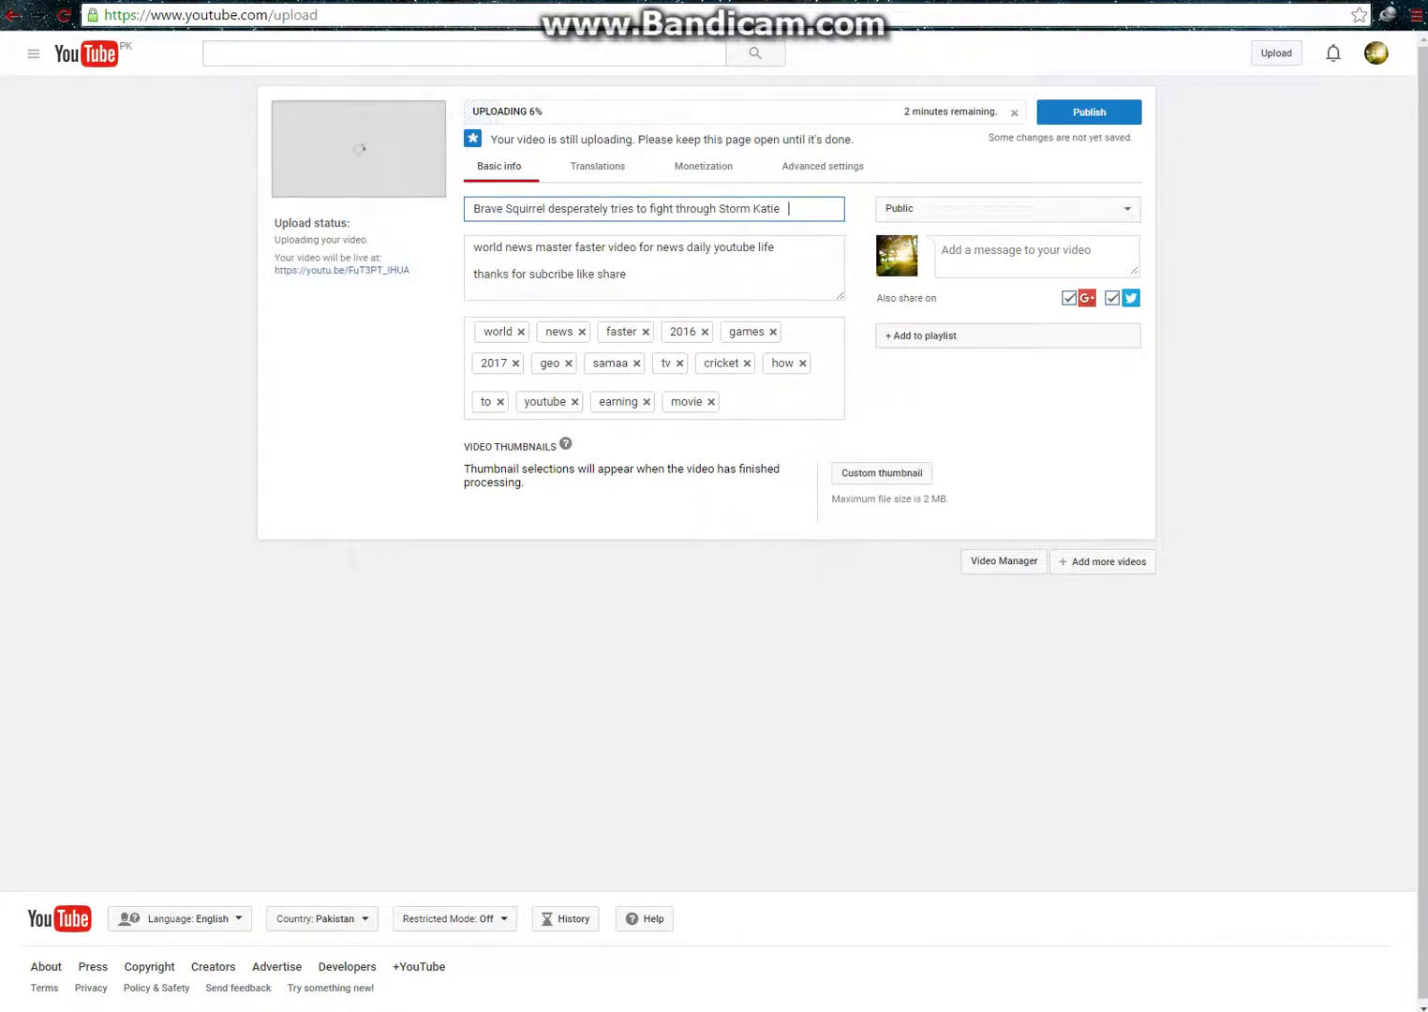
{"action": "key", "text": "BackSpace"}
Step: Copy the whole video title into the blank middle line of the video description
{"action": "triple_click", "coordinate": [735, 208]}
{"action": "right_click", "coordinate": [725, 212]}
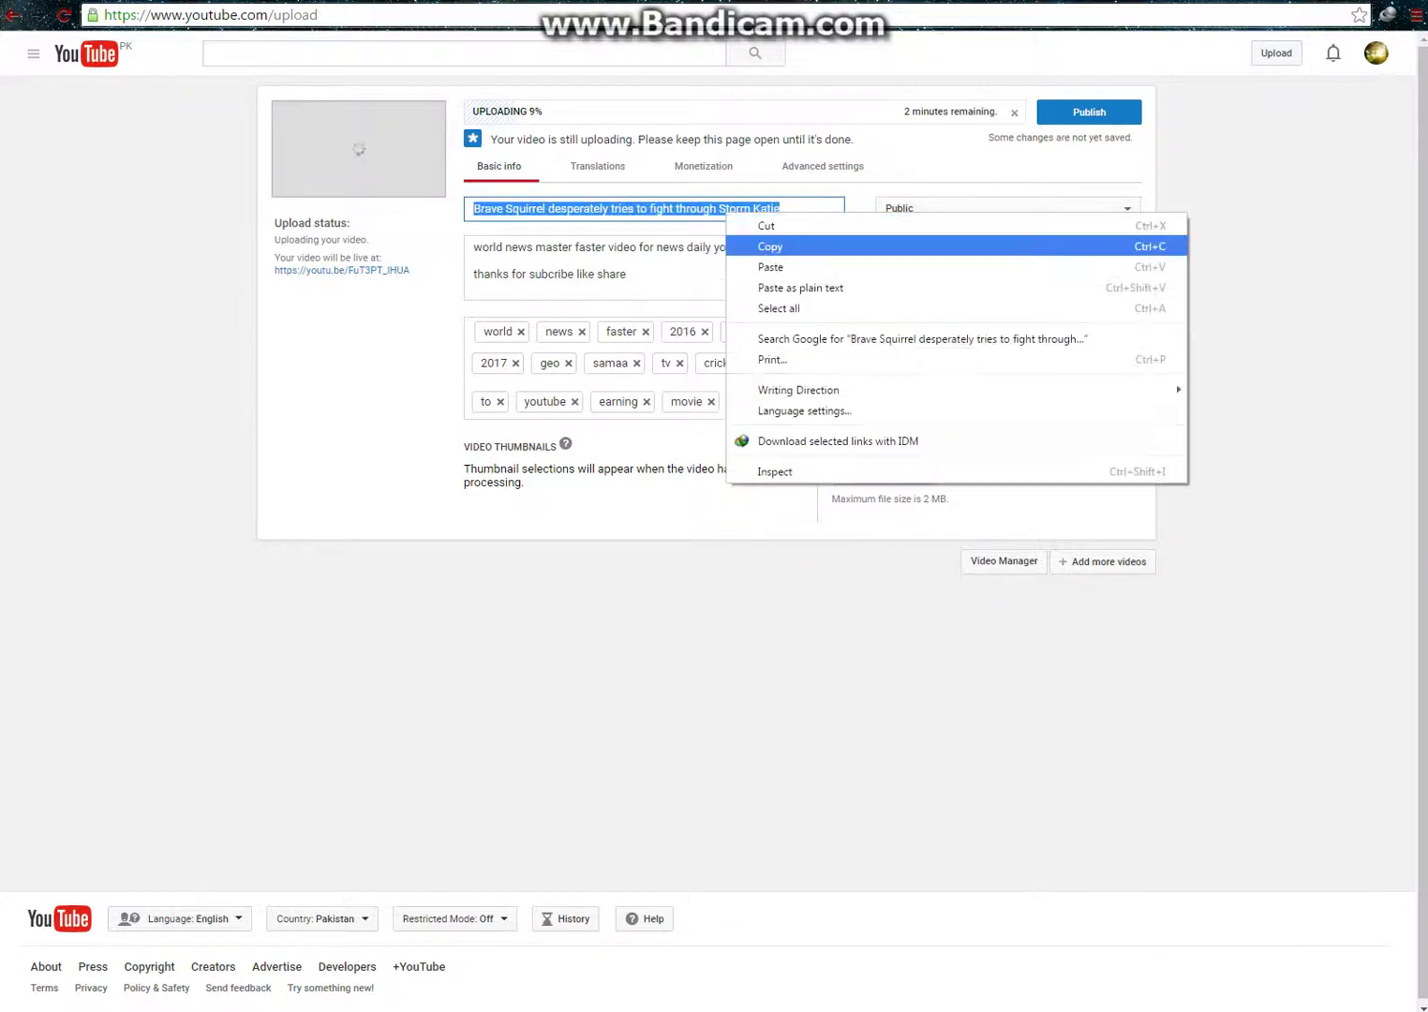
{"action": "left_click", "coordinate": [770, 244]}
{"action": "left_click", "coordinate": [653, 261]}
{"action": "right_click", "coordinate": [653, 261]}
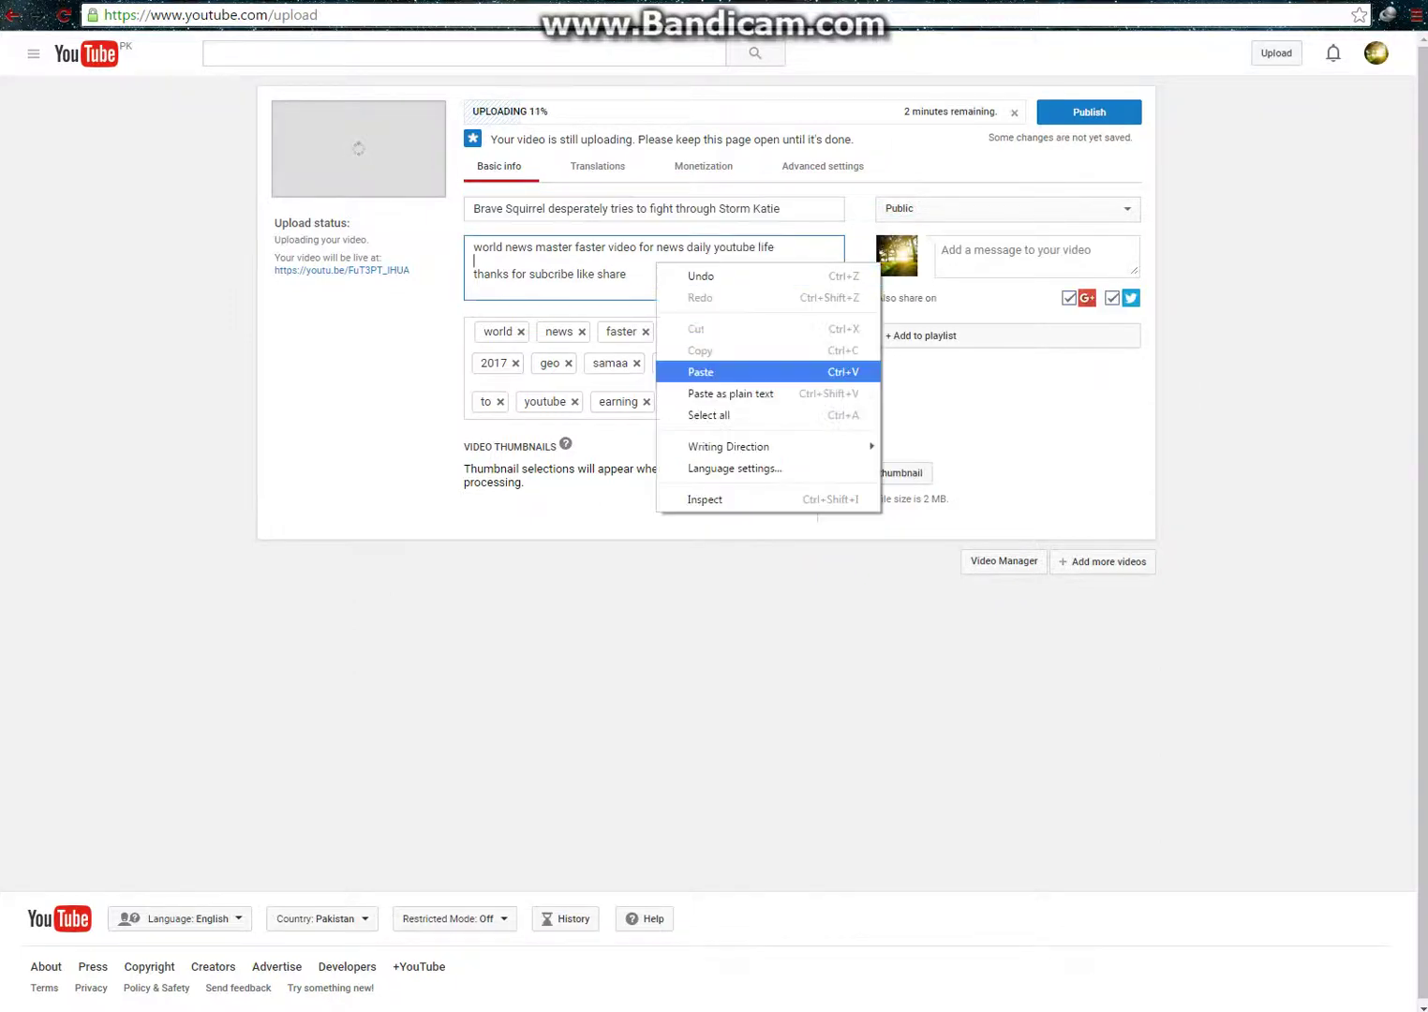
{"action": "left_click", "coordinate": [721, 370]}
Step: Paste the copied video title as the share message for the video
{"action": "left_click", "coordinate": [986, 265]}
{"action": "right_click", "coordinate": [985, 265]}
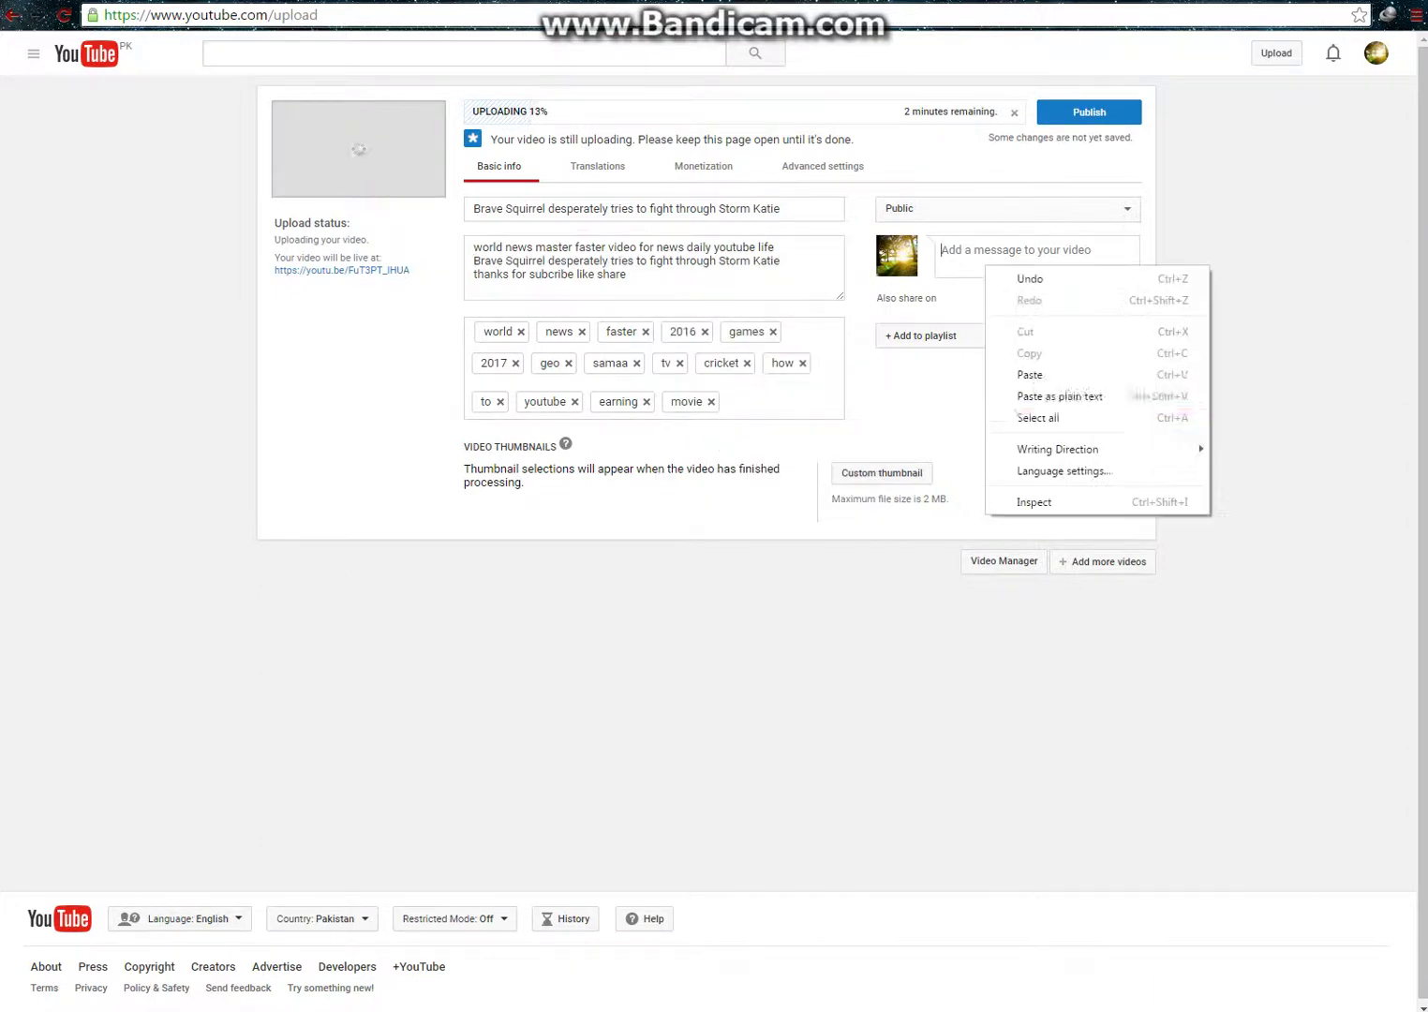
{"action": "left_click", "coordinate": [1029, 374]}
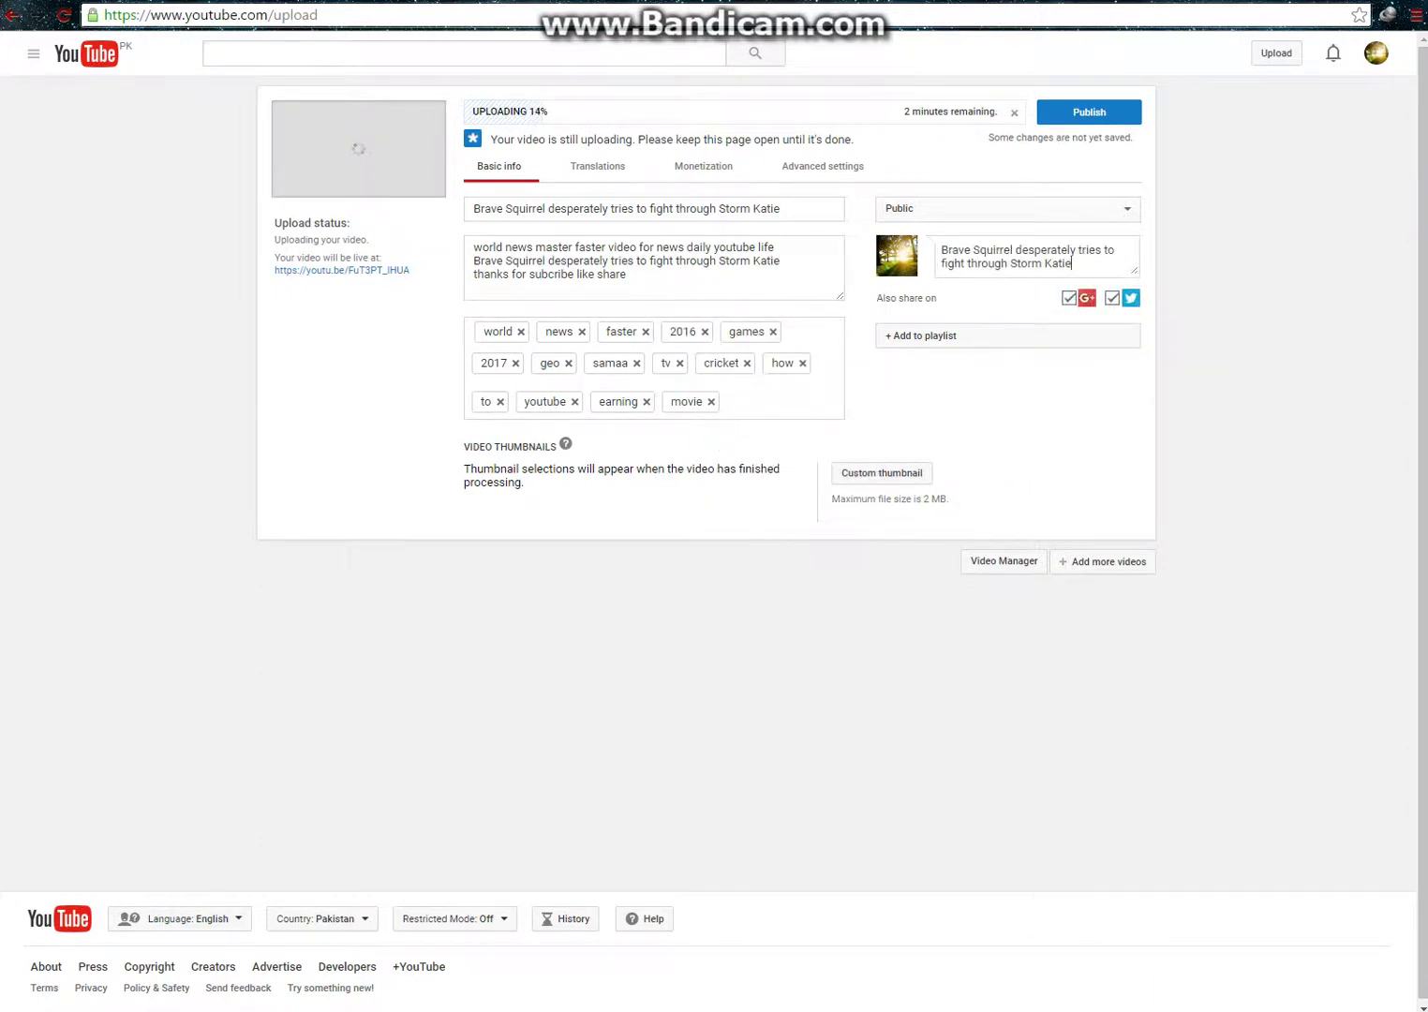
{"action": "left_click", "coordinate": [983, 338]}
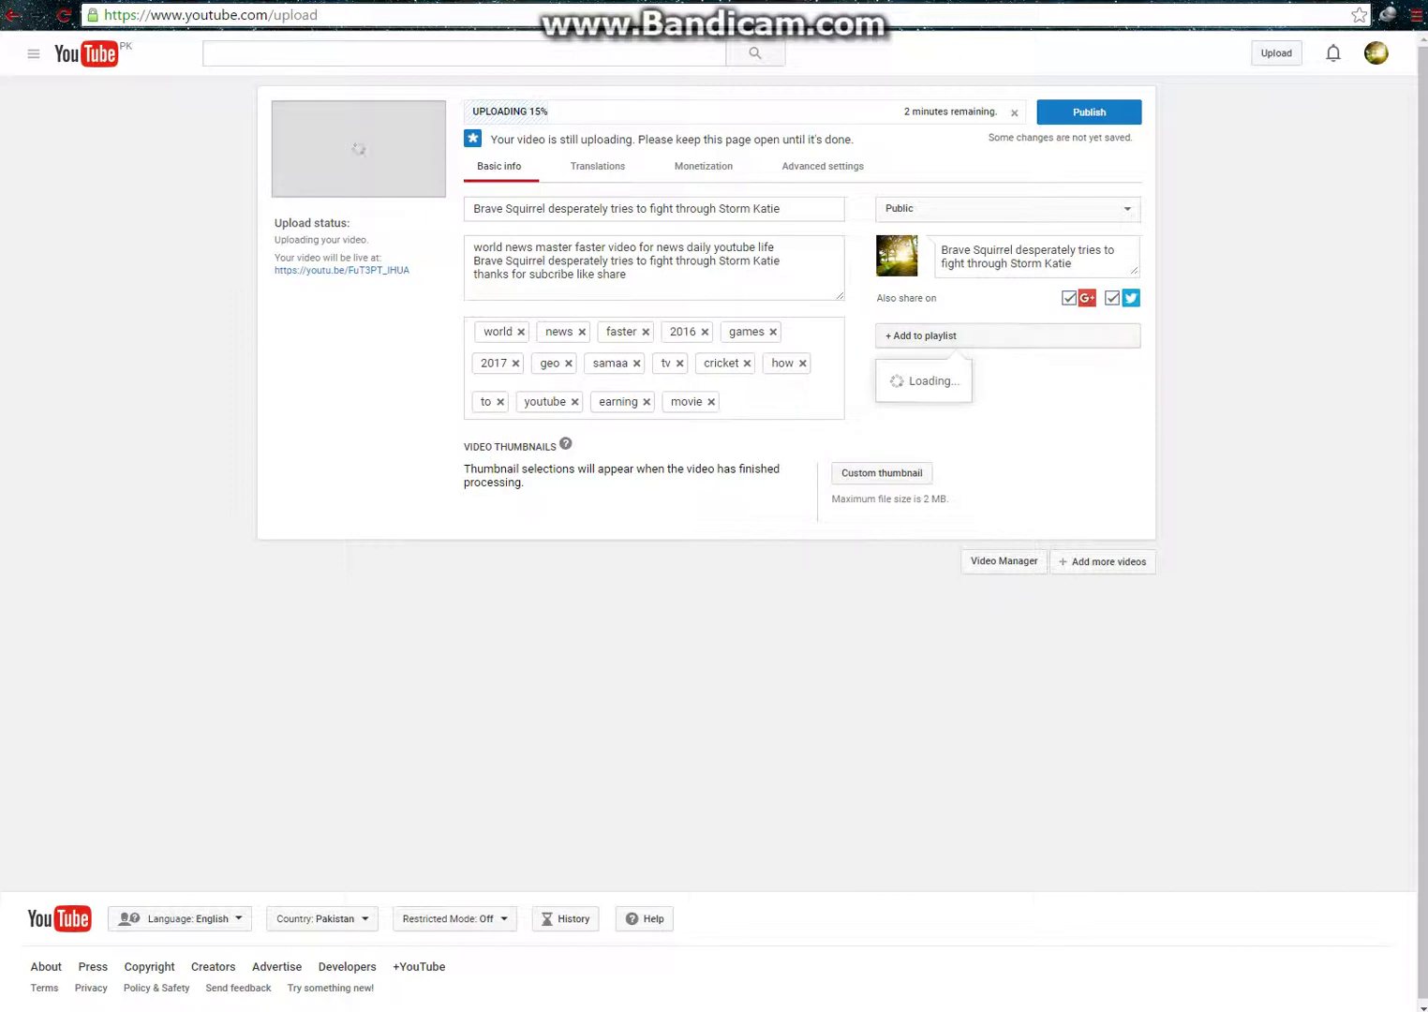
{"action": "left_click", "coordinate": [962, 416]}
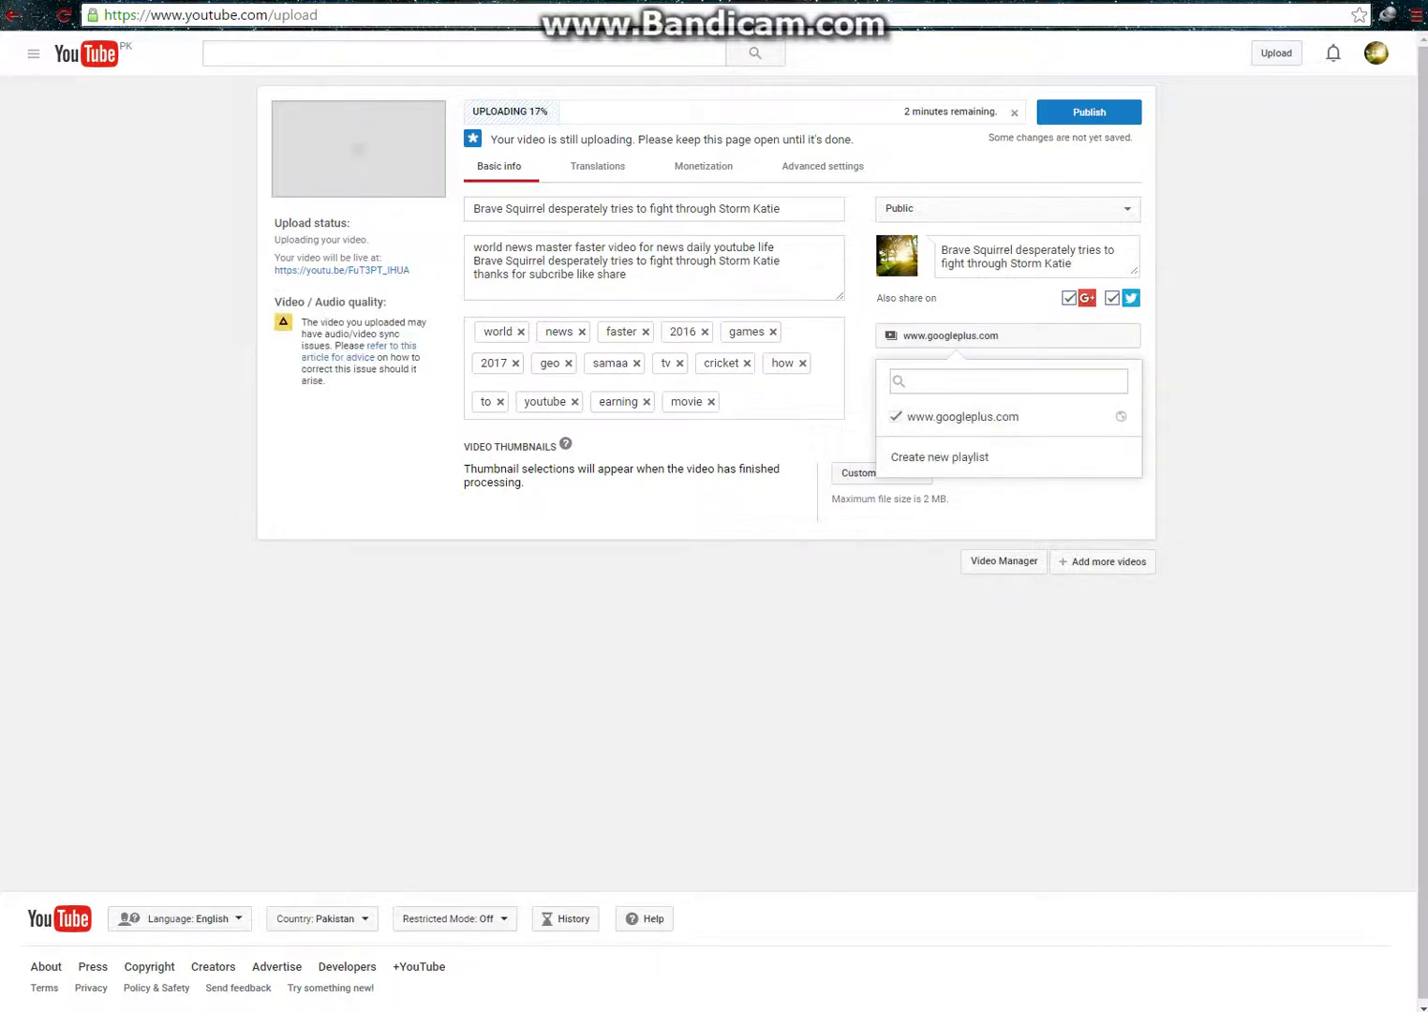
{"action": "left_click", "coordinate": [984, 336]}
Step: Set the original language of the video's title and description to English in the translation settings
{"action": "left_click", "coordinate": [597, 168]}
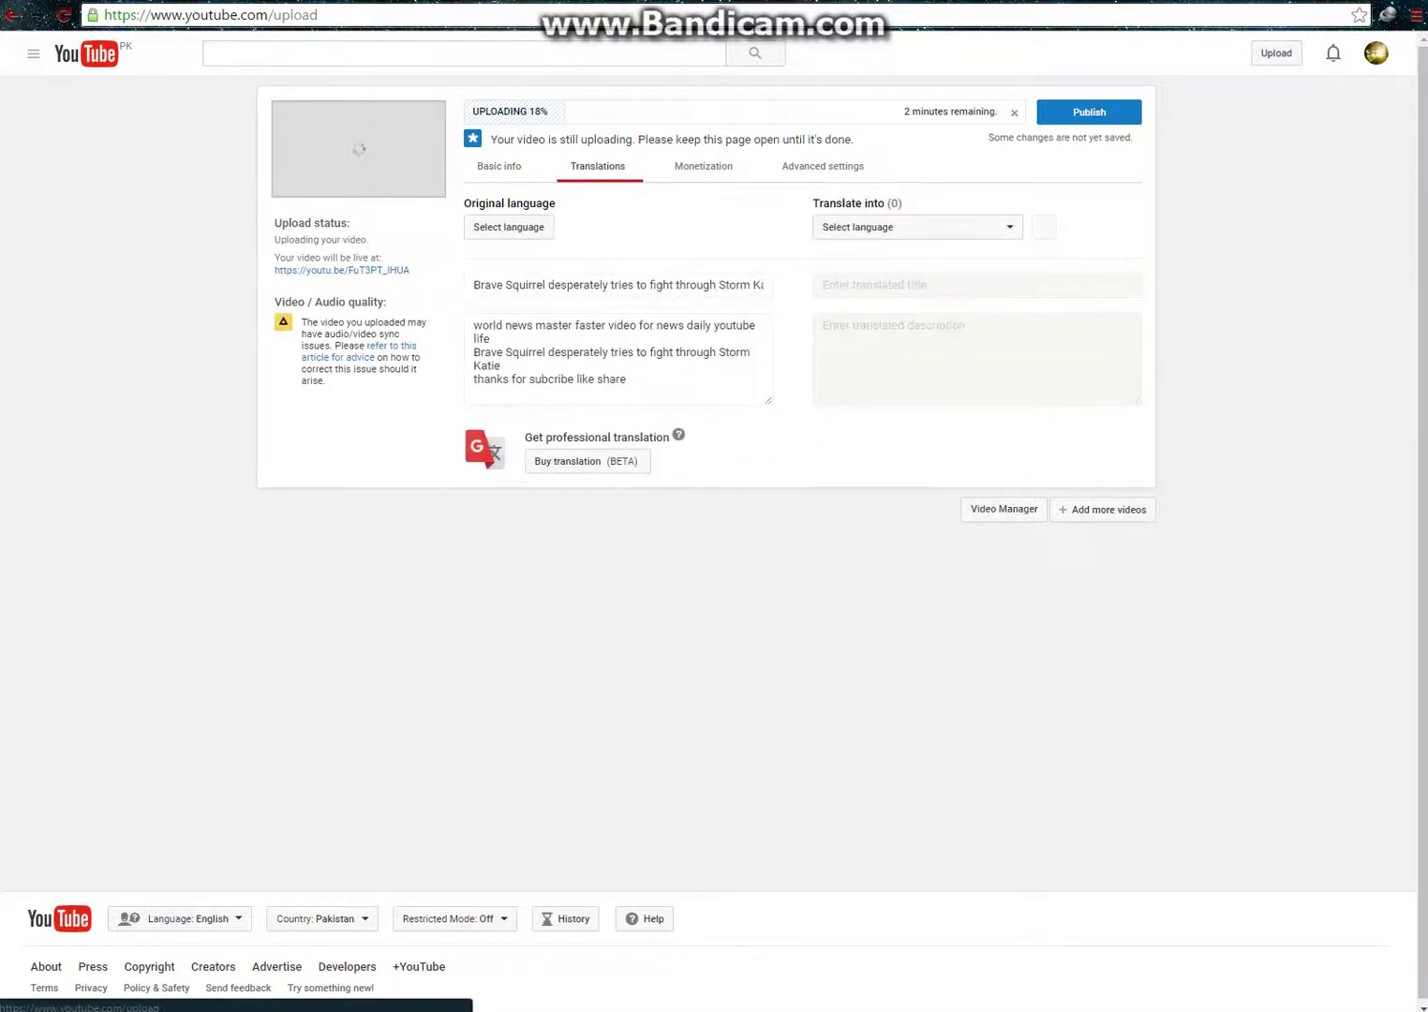
{"action": "left_click", "coordinate": [509, 227]}
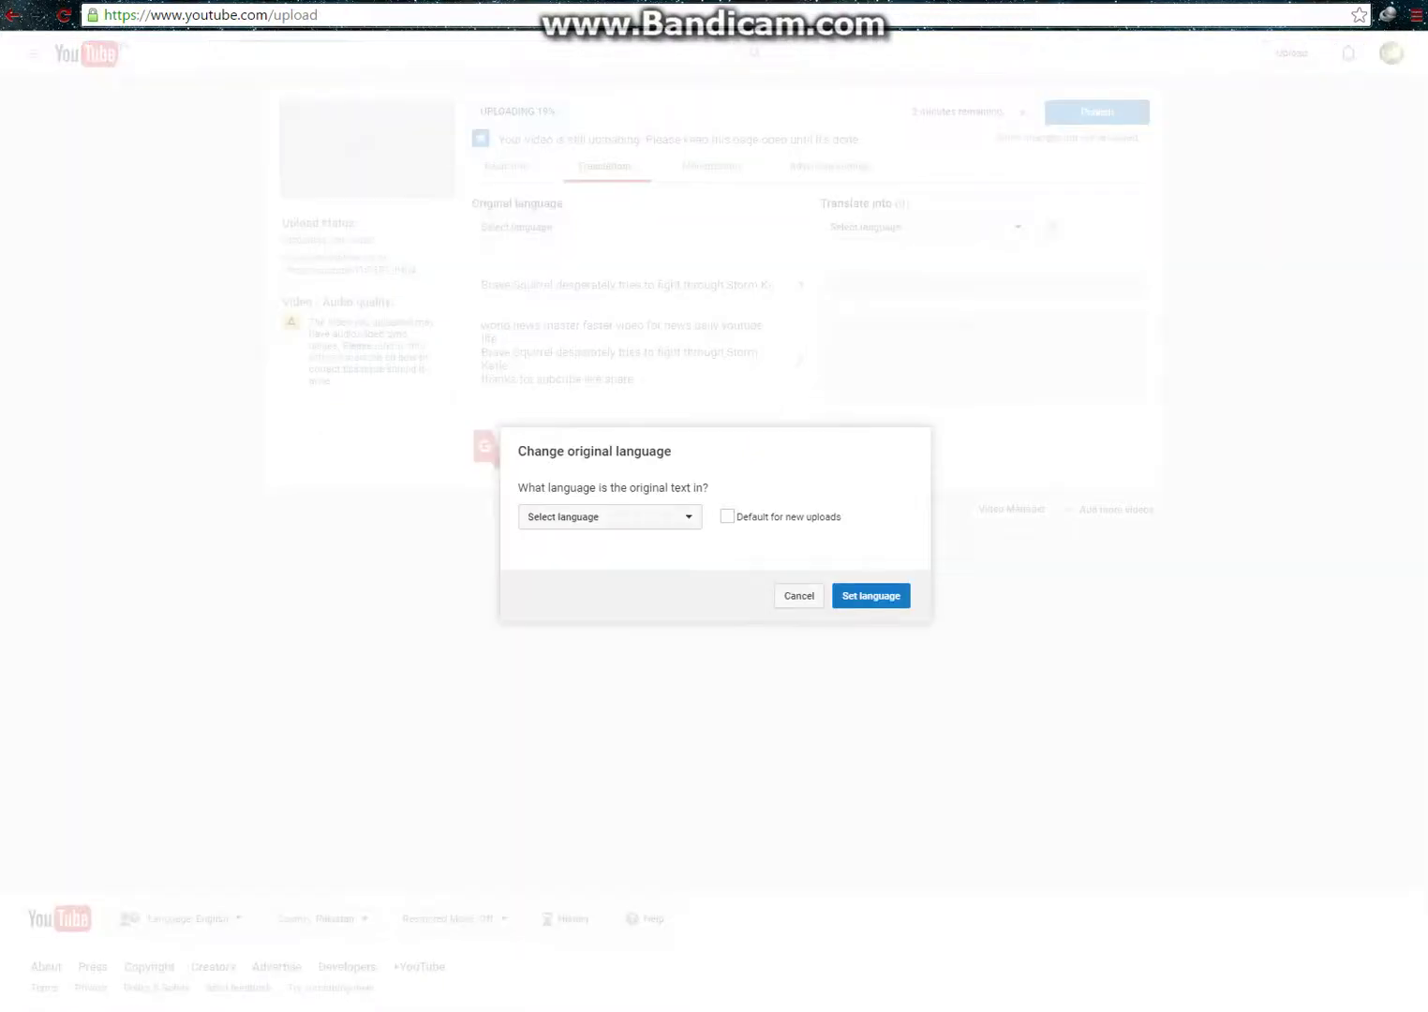
{"action": "left_click", "coordinate": [609, 516]}
{"action": "left_click", "coordinate": [562, 546]}
{"action": "left_click", "coordinate": [871, 596]}
Step: Add English (United Kingdom) as a new translation language for the video
{"action": "left_click", "coordinate": [916, 226]}
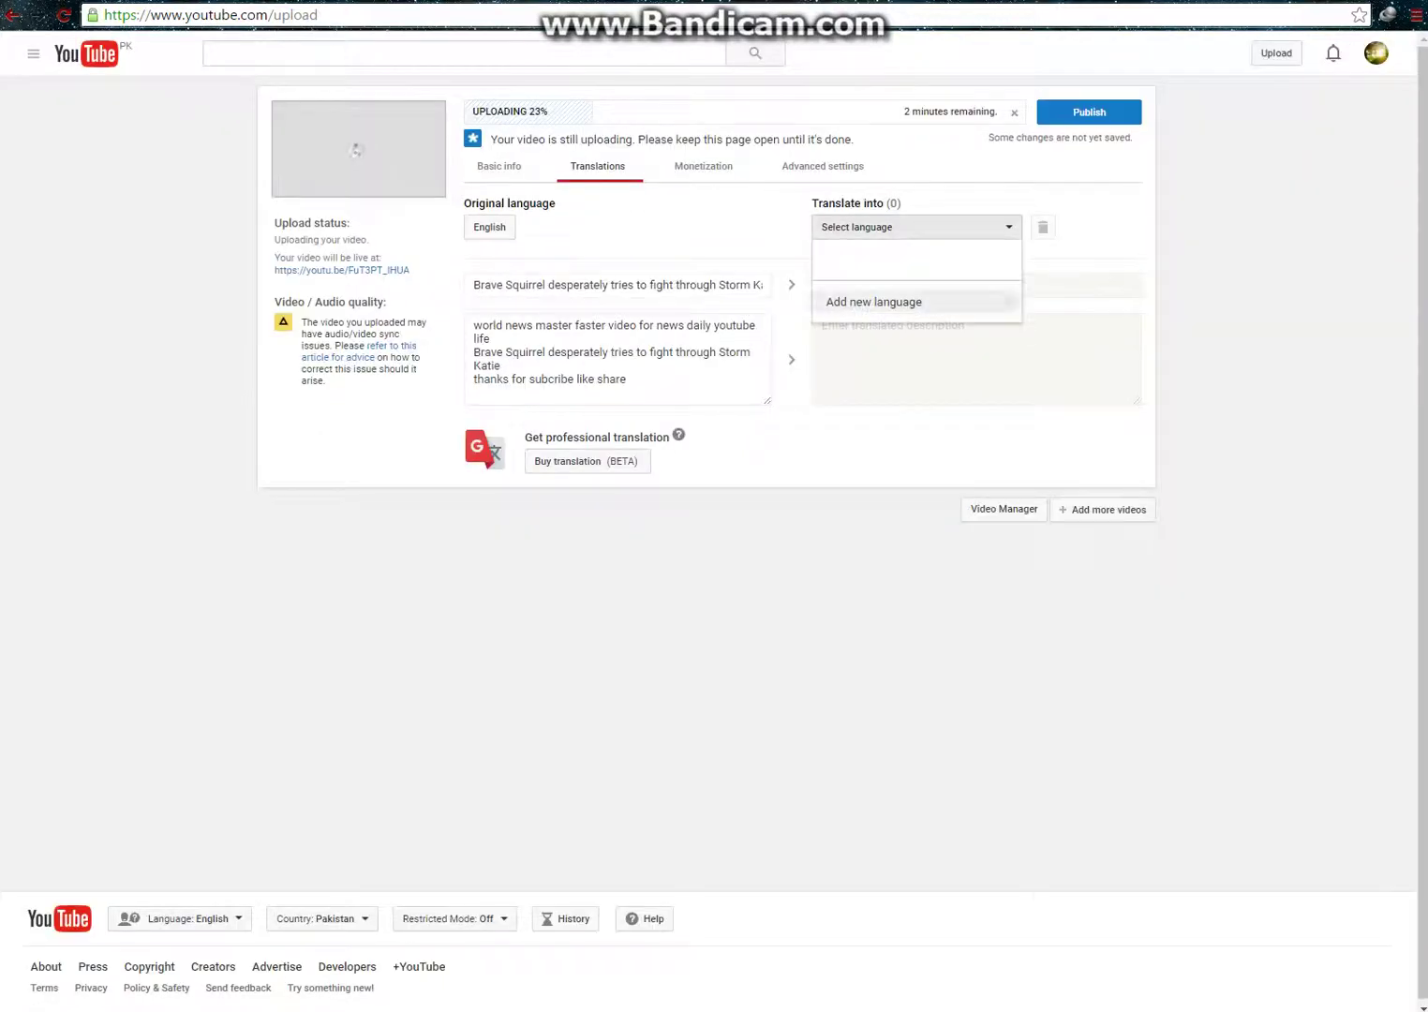
{"action": "left_click", "coordinate": [873, 302]}
{"action": "left_click", "coordinate": [609, 516]}
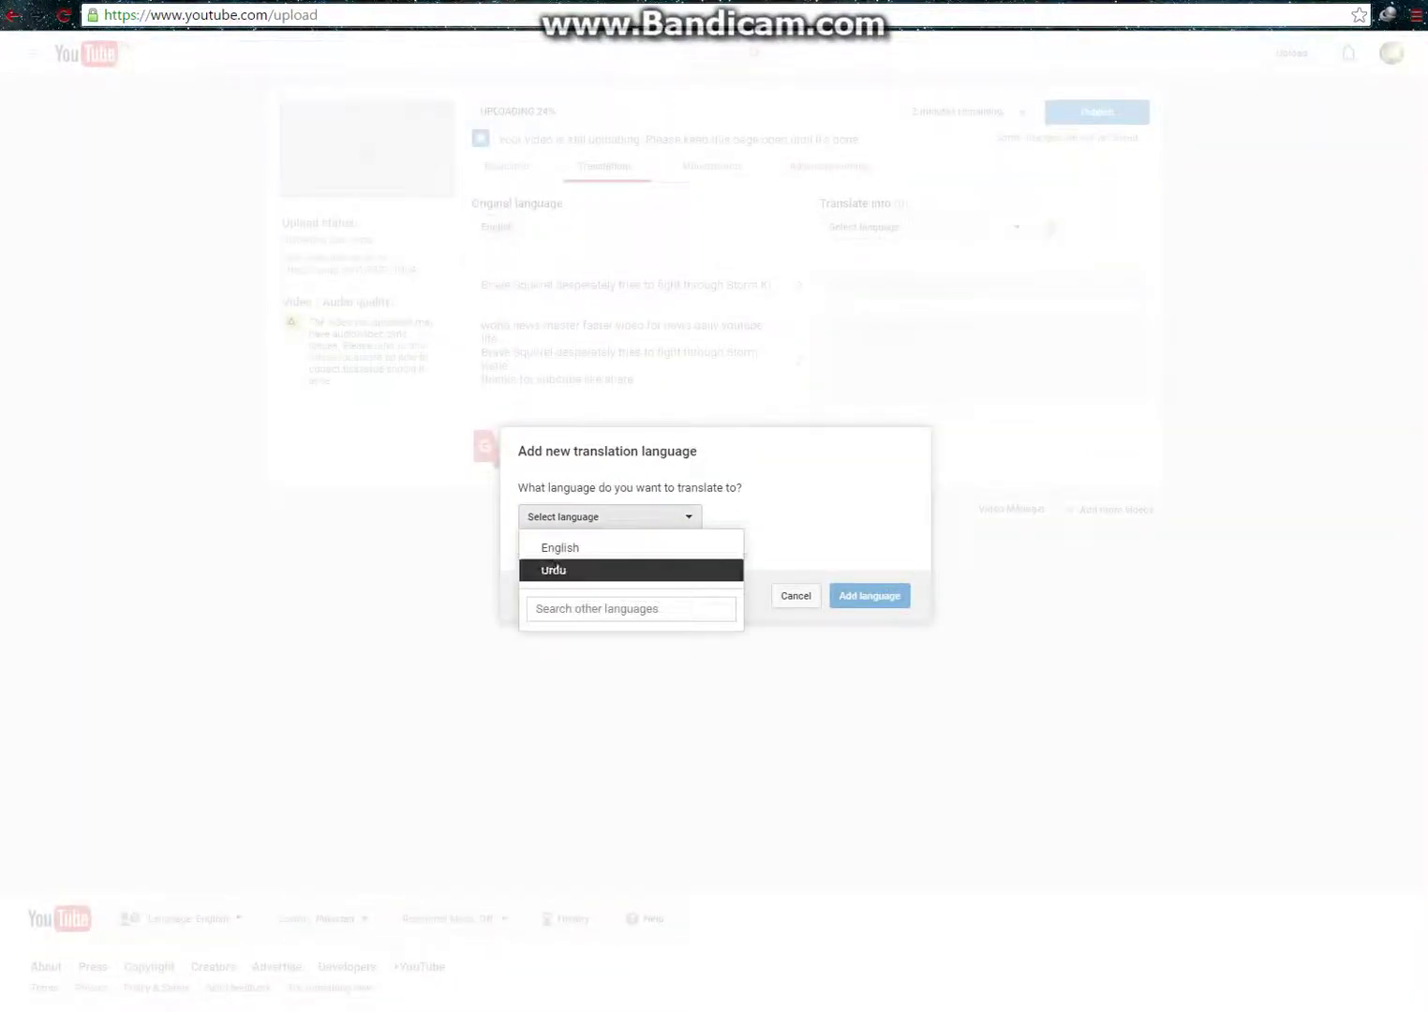
{"action": "left_click", "coordinate": [630, 608]}
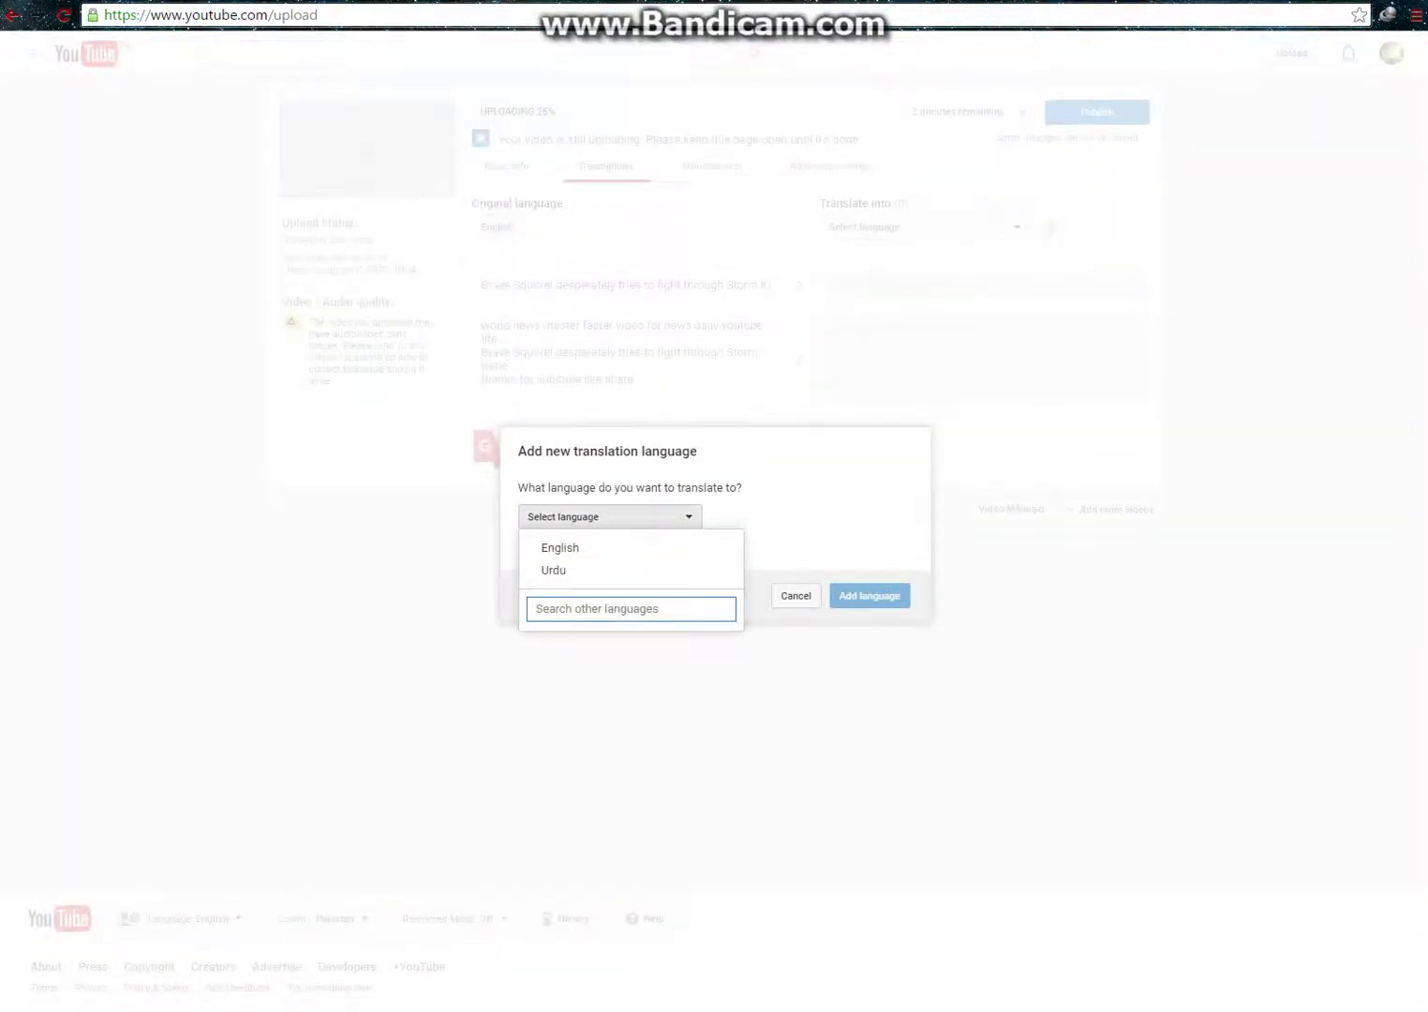
{"action": "type", "text": "e"}
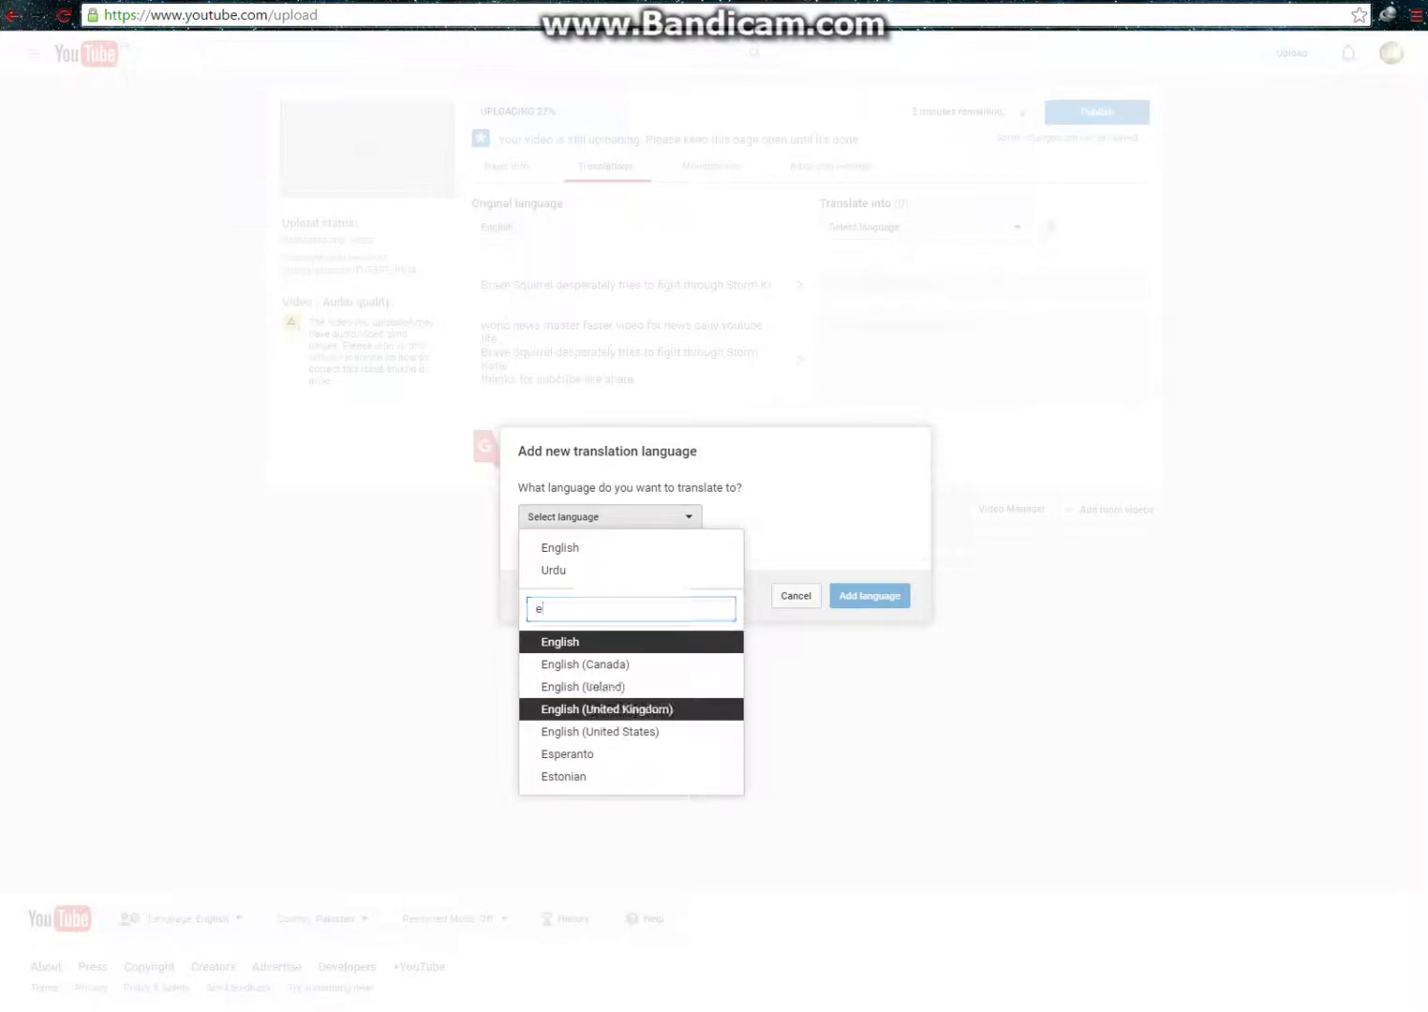
{"action": "left_click", "coordinate": [609, 710]}
{"action": "left_click", "coordinate": [869, 596]}
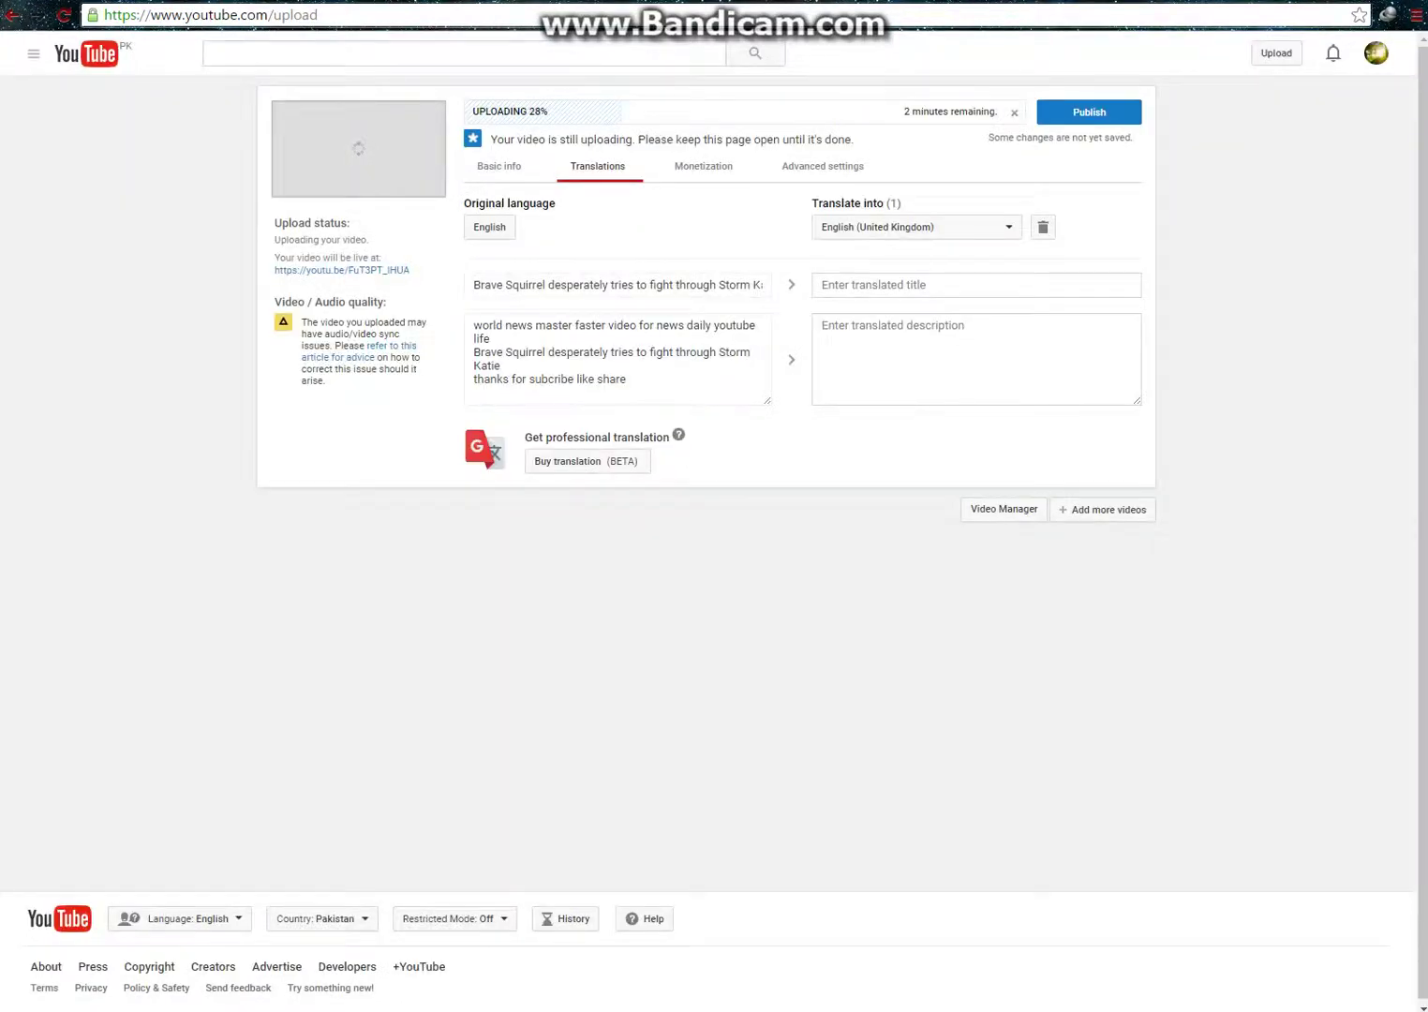
Step: Copy the original title into the translated title for English (United Kingdom)
{"action": "left_click_drag", "start_coordinate": [763, 283], "coordinate": [473, 283]}
{"action": "right_click", "coordinate": [717, 291]}
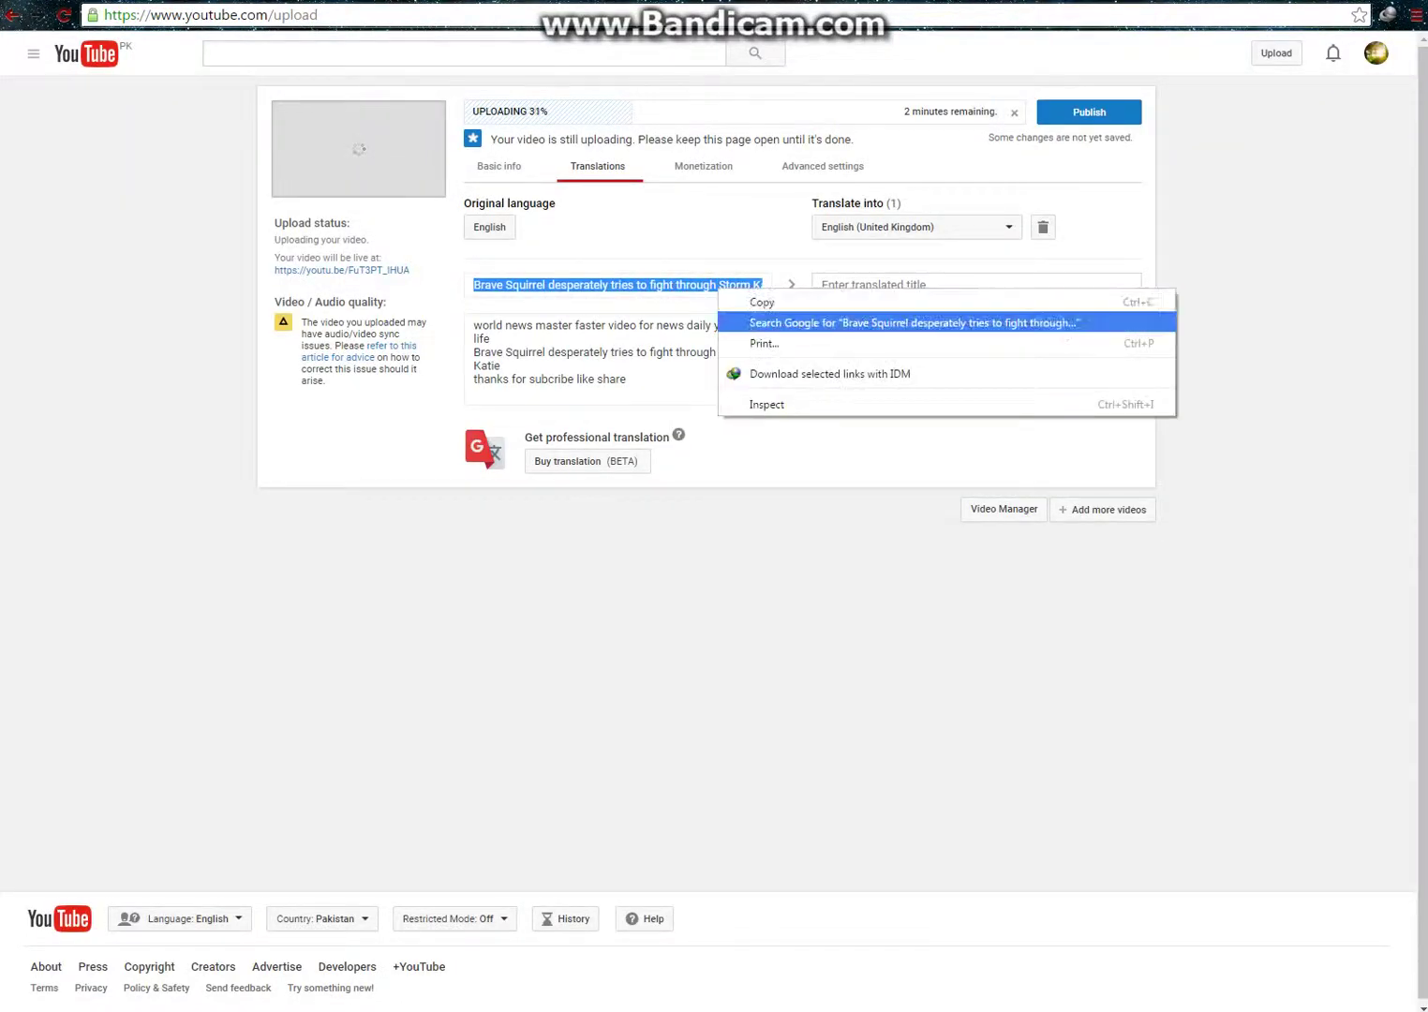
{"action": "left_click", "coordinate": [762, 301]}
{"action": "right_click", "coordinate": [871, 284]}
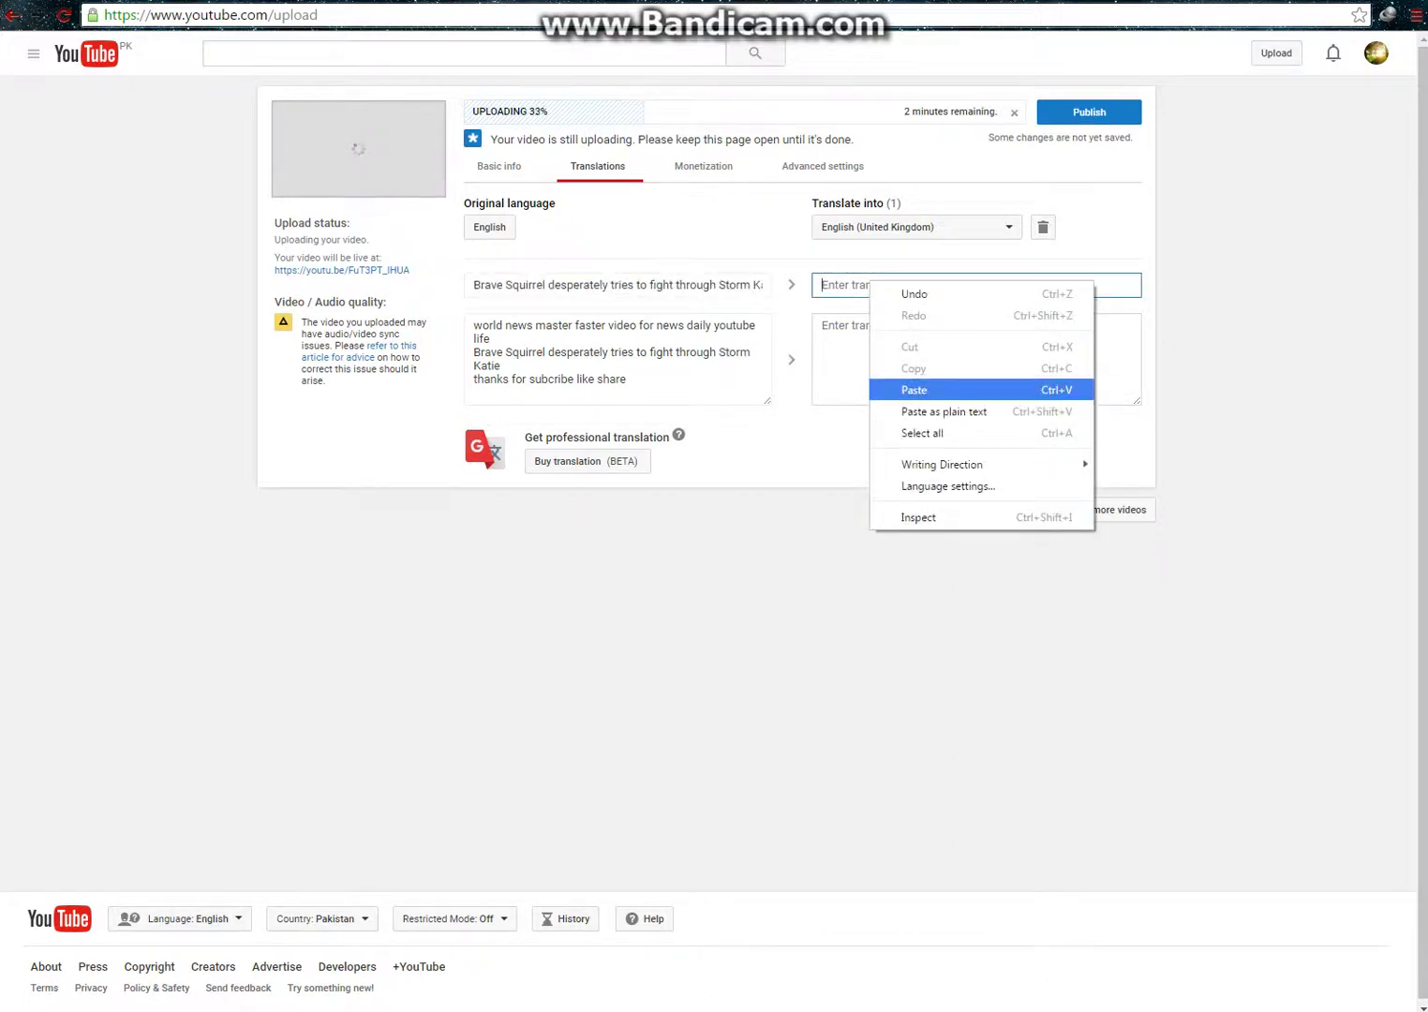
{"action": "left_click", "coordinate": [923, 388]}
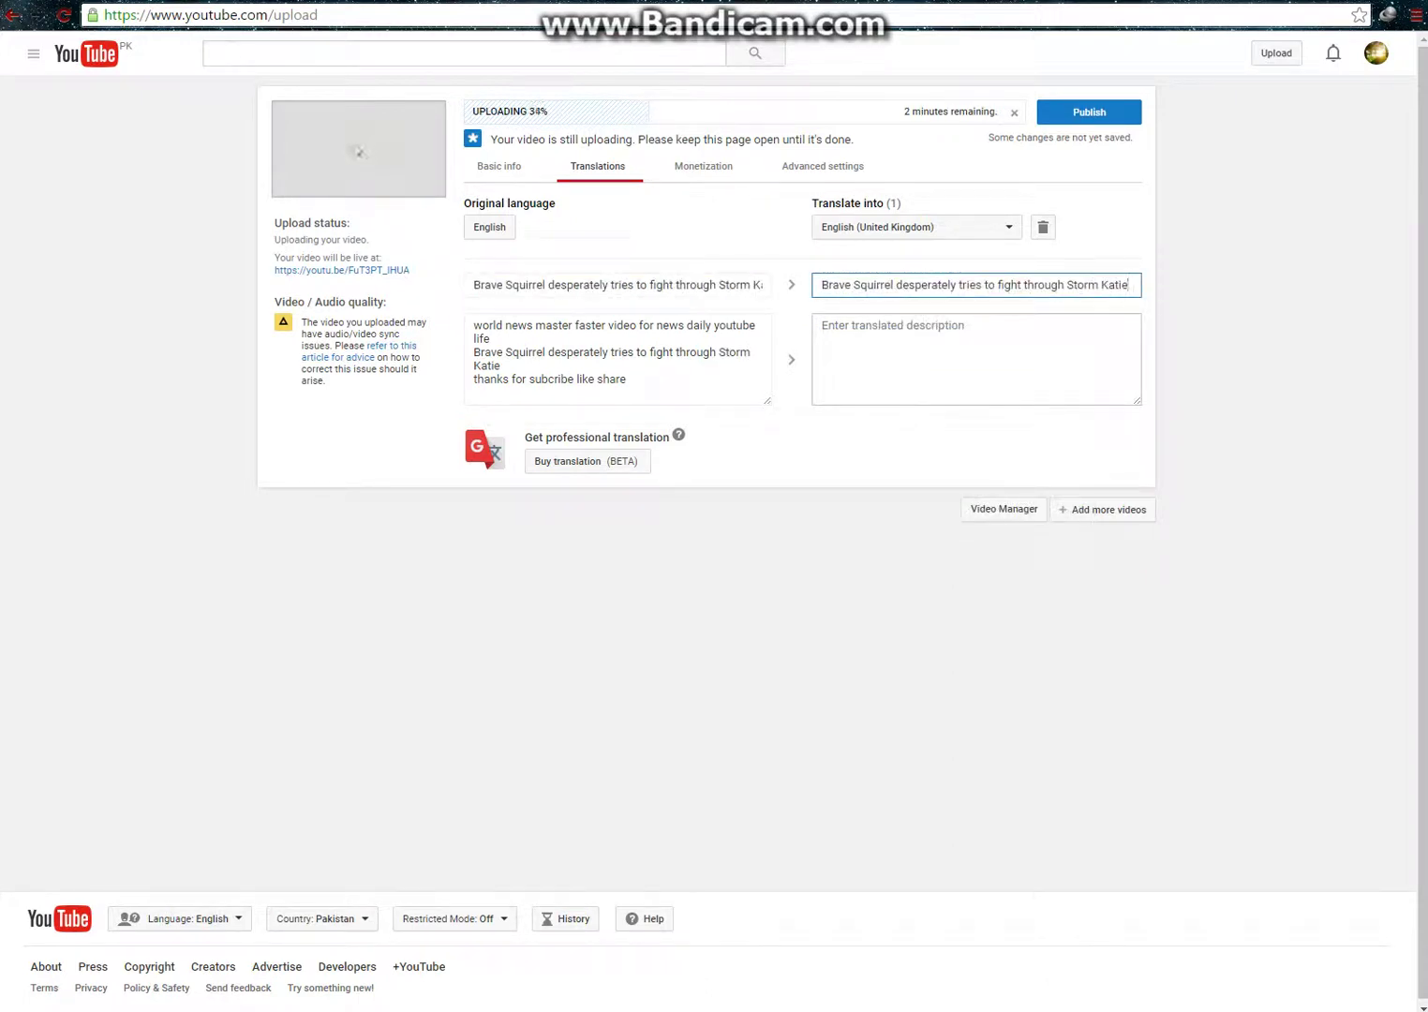
Step: Paste the copied title as the translated description and append 2016
{"action": "right_click", "coordinate": [871, 328]}
{"action": "left_click", "coordinate": [923, 441]}
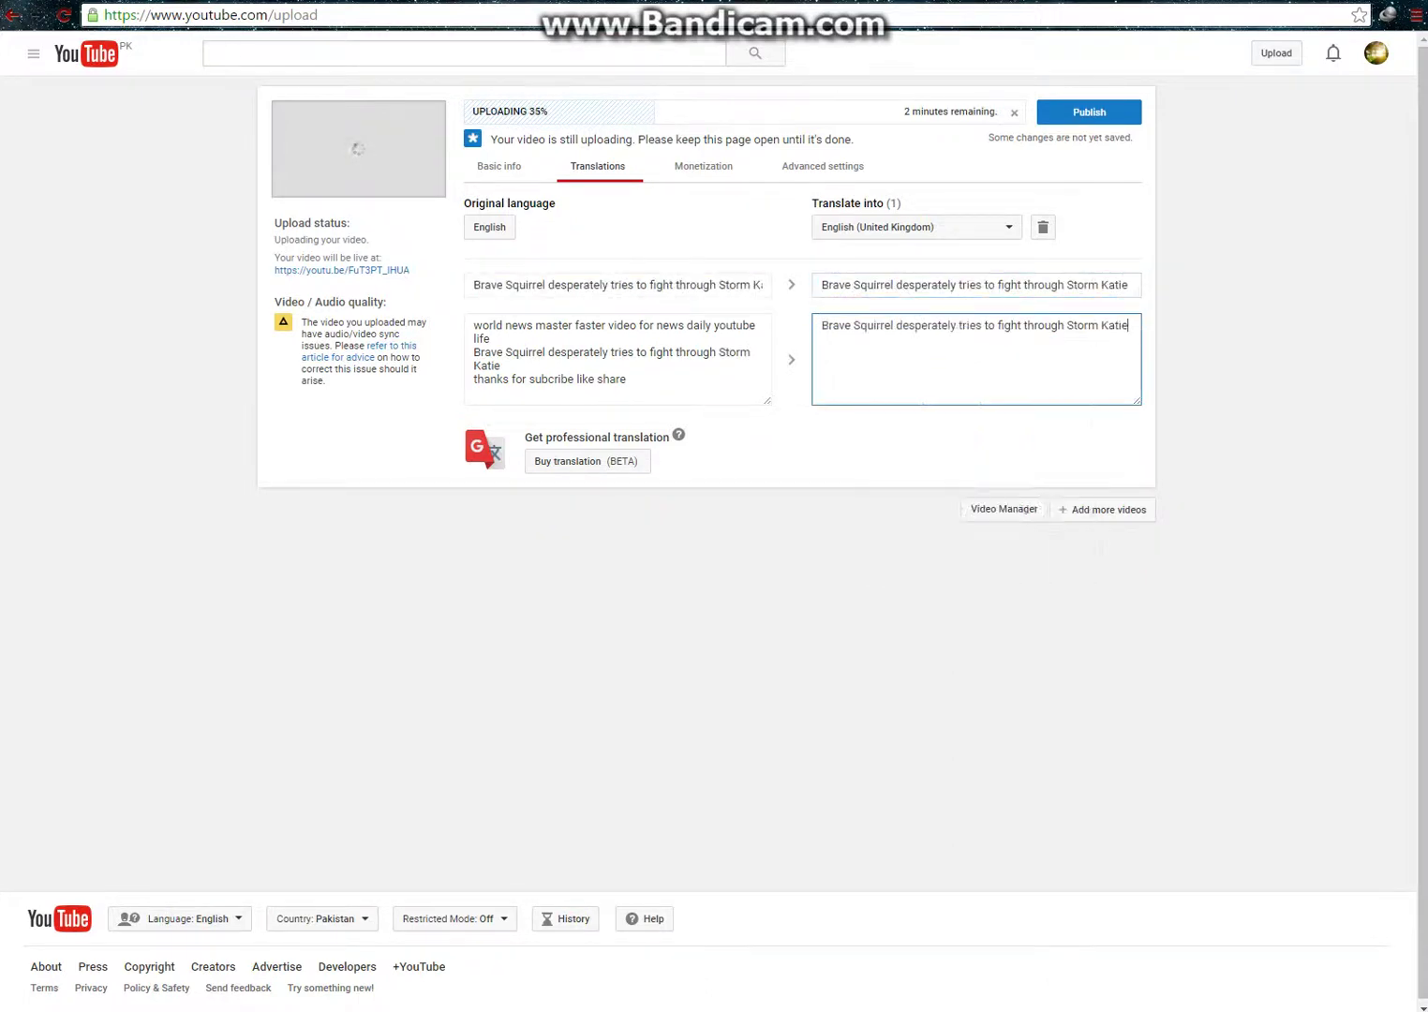
{"action": "type", "text": "2016"}
Step: Switch Monetize with ads off and back on for the video
{"action": "left_click", "coordinate": [703, 166]}
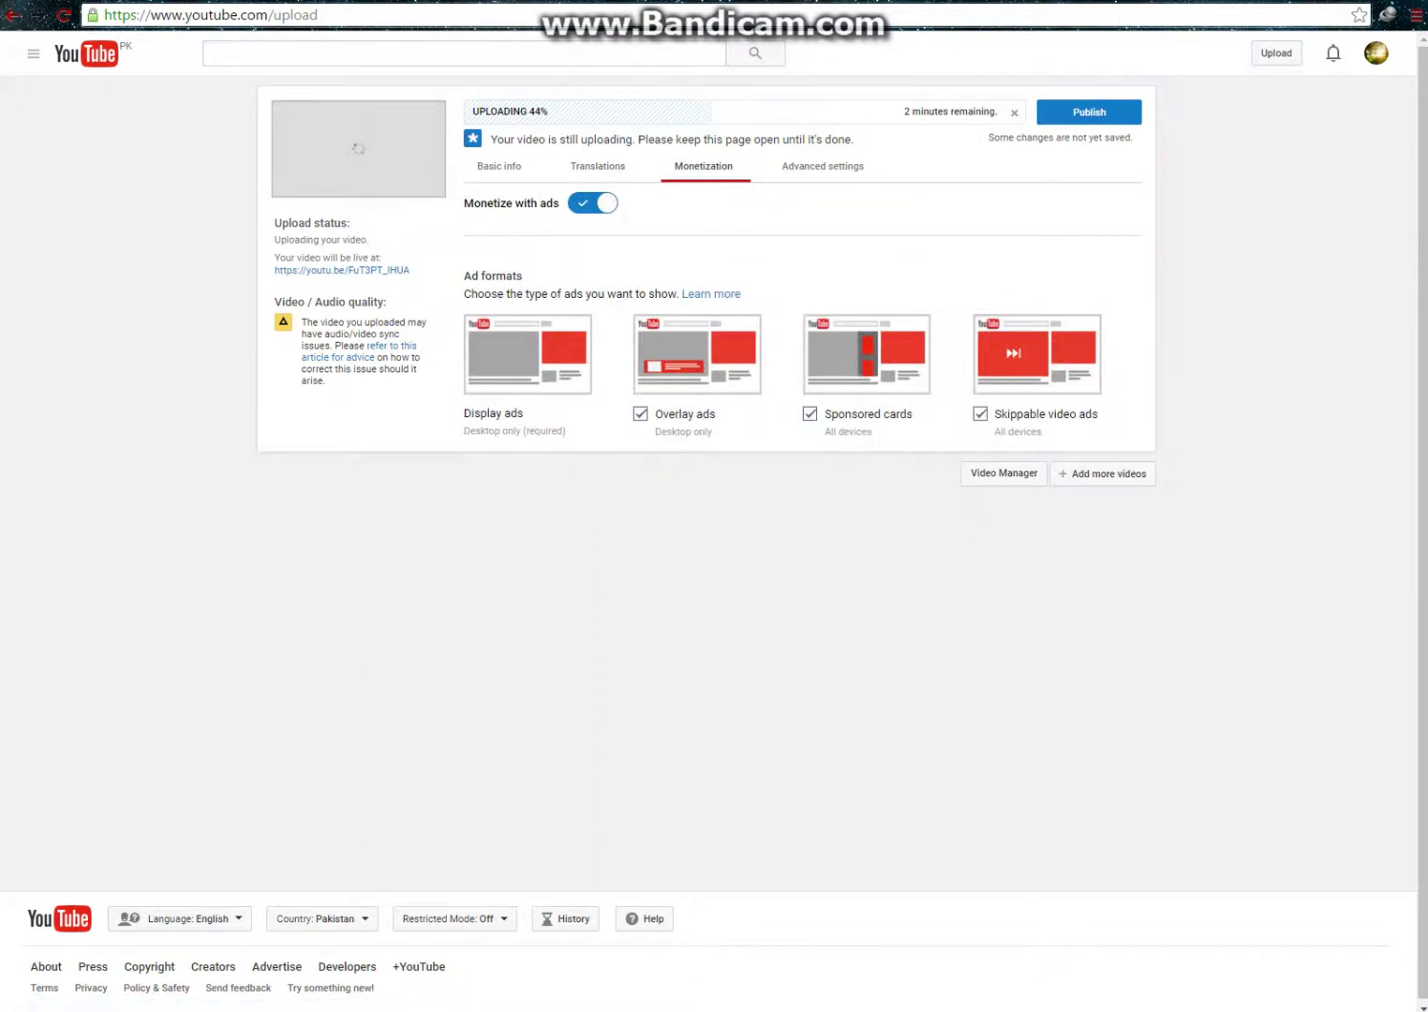
{"action": "left_click", "coordinate": [593, 203]}
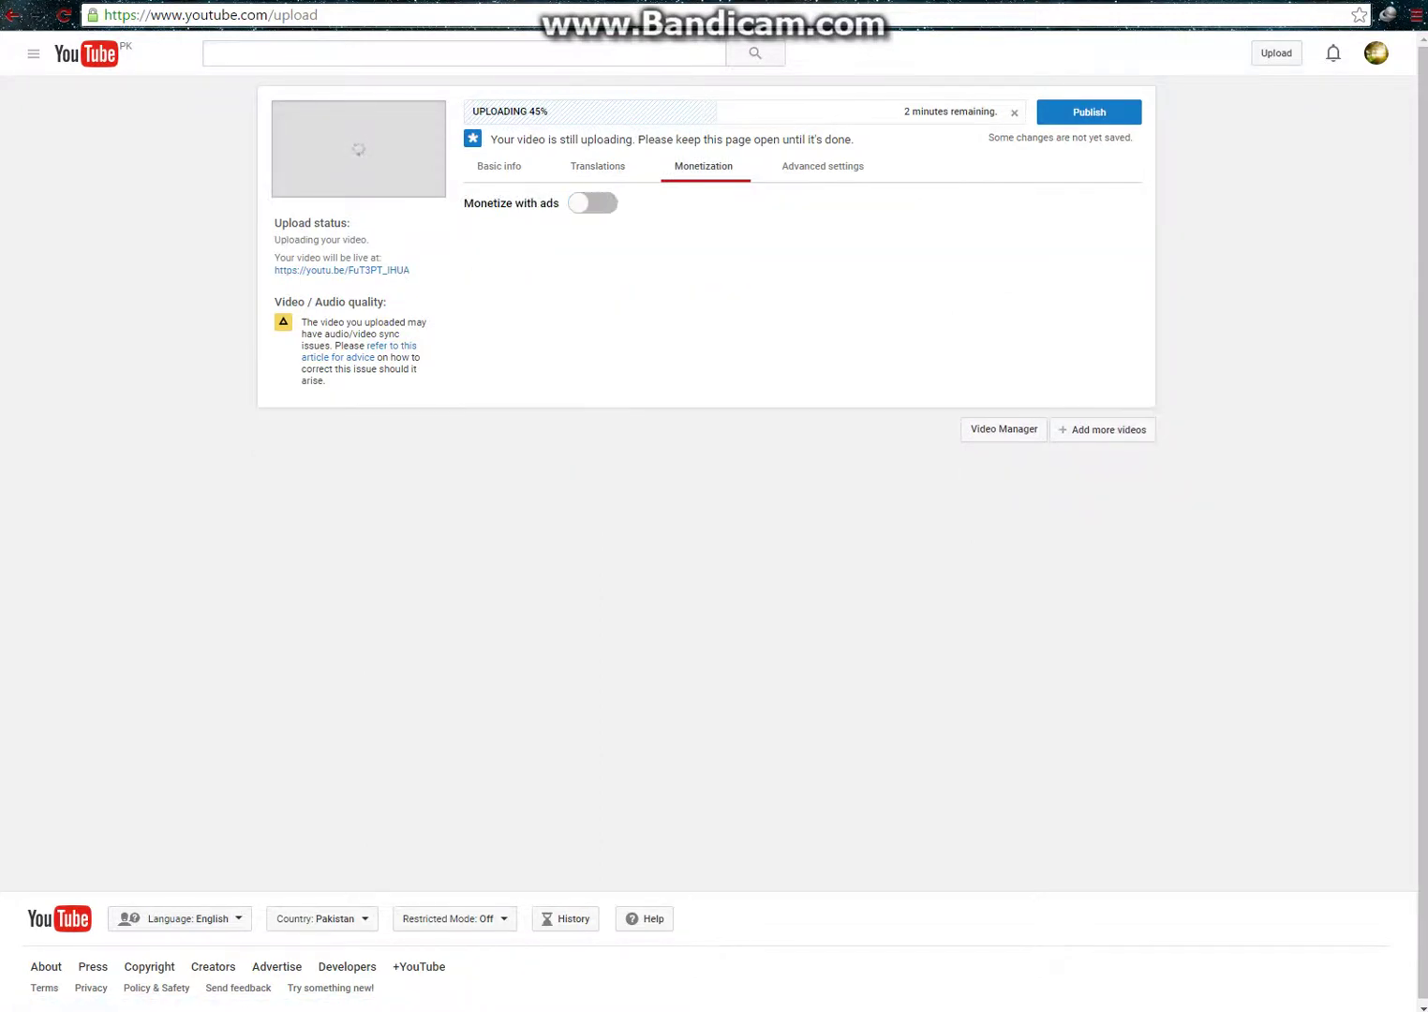
{"action": "left_click", "coordinate": [592, 202]}
Step: Try to replace the video location coordinates with london in the advanced settings and search for it
{"action": "left_click", "coordinate": [821, 166]}
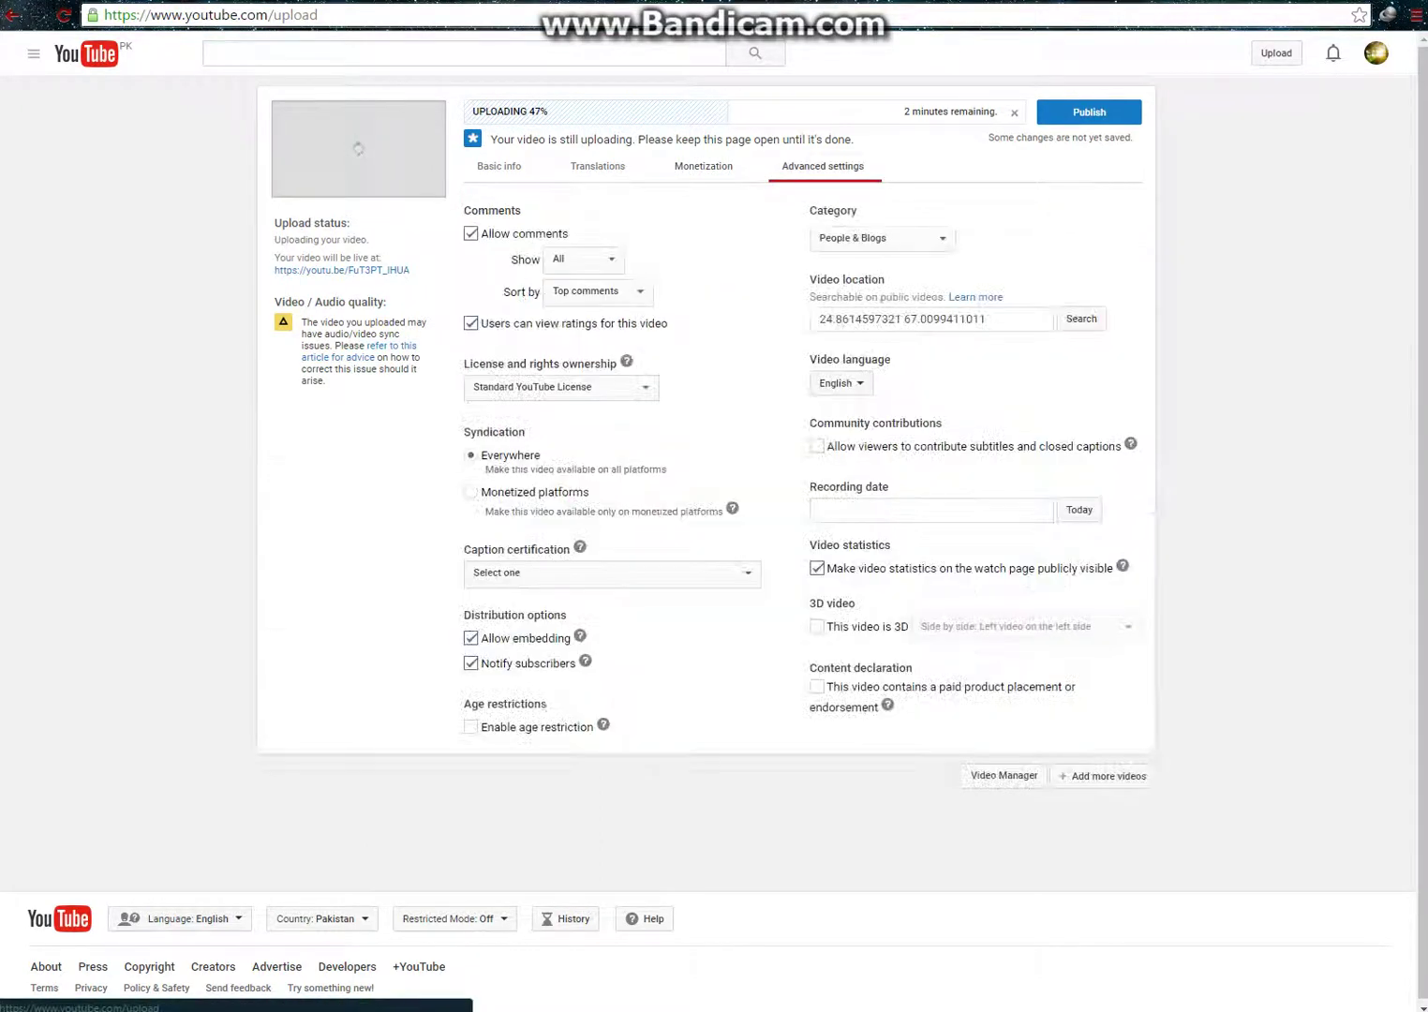
{"action": "double_click", "coordinate": [865, 319]}
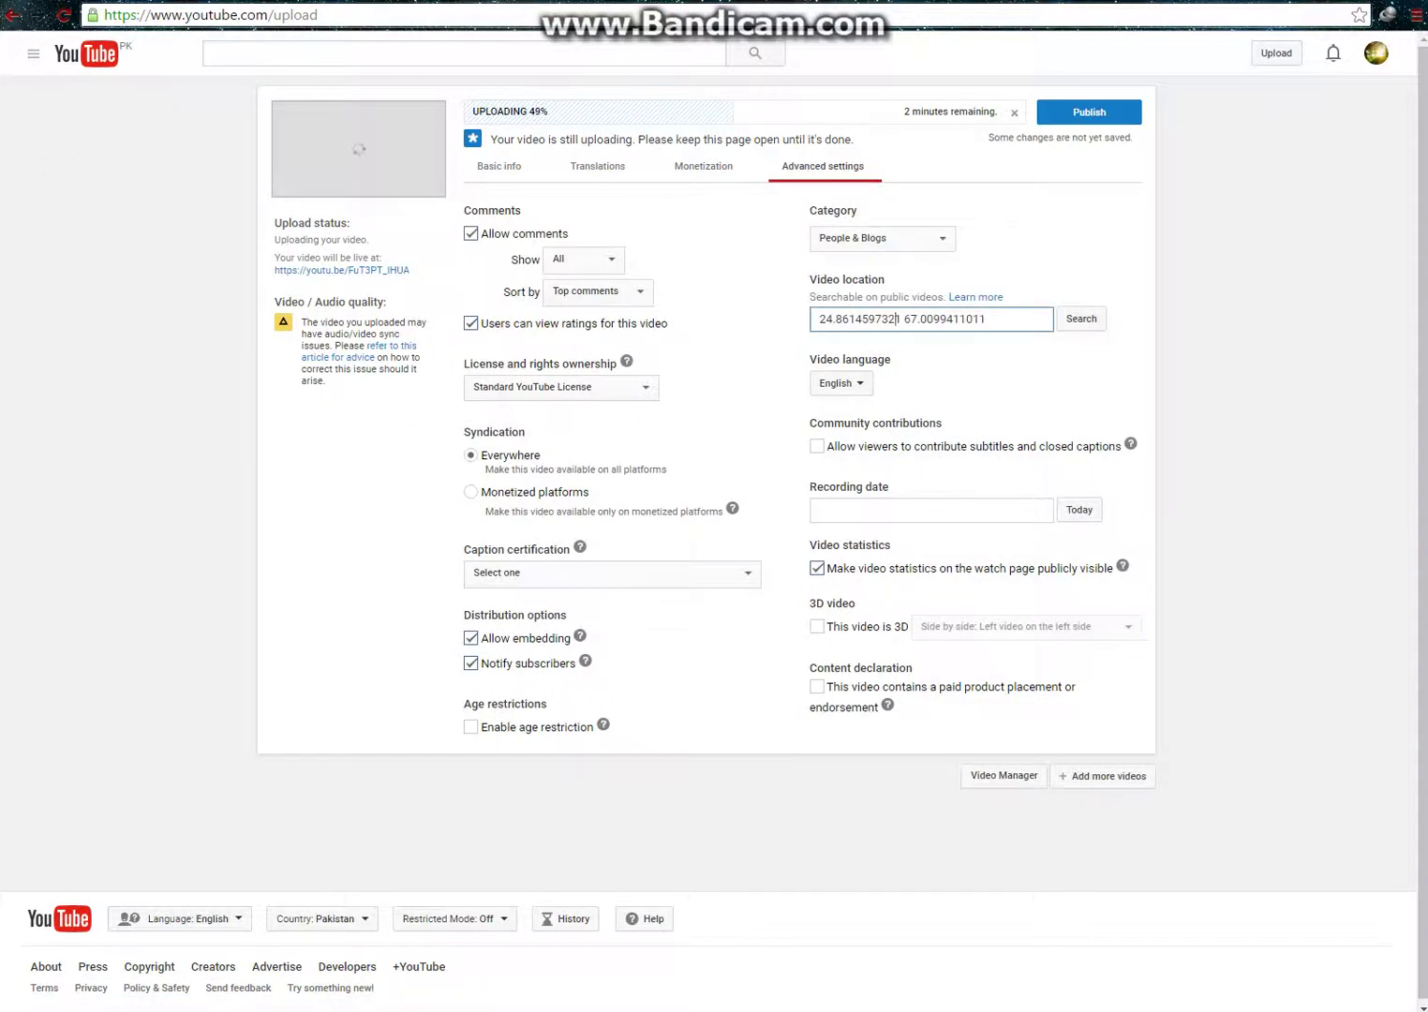
{"action": "left_click", "coordinate": [898, 318]}
{"action": "double_click", "coordinate": [898, 318]}
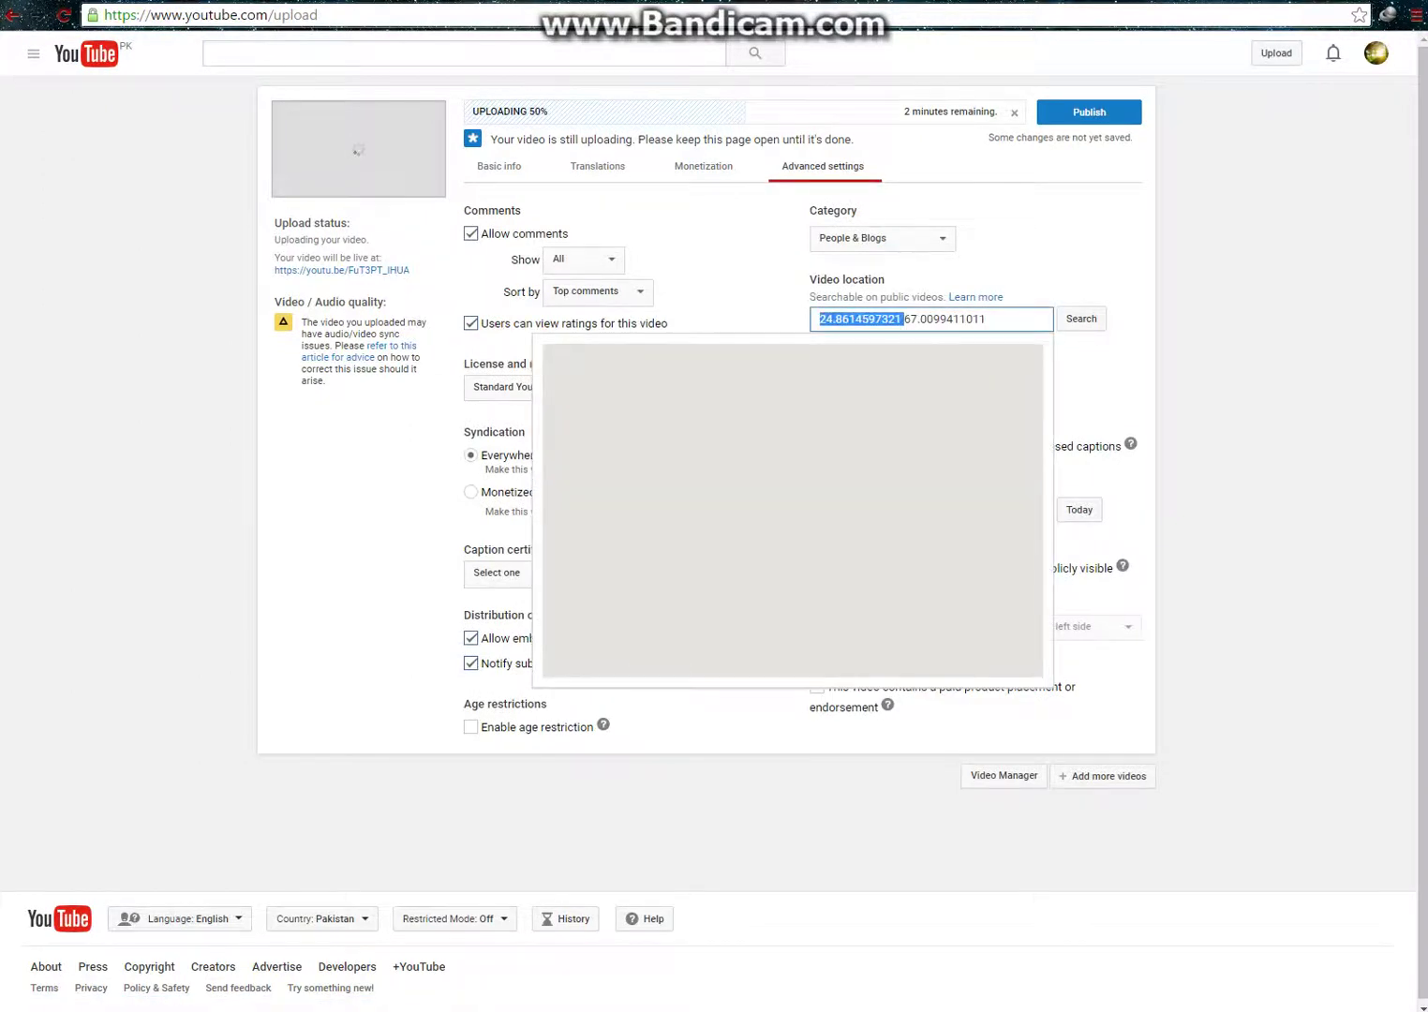
{"action": "key", "text": "ctrl+a"}
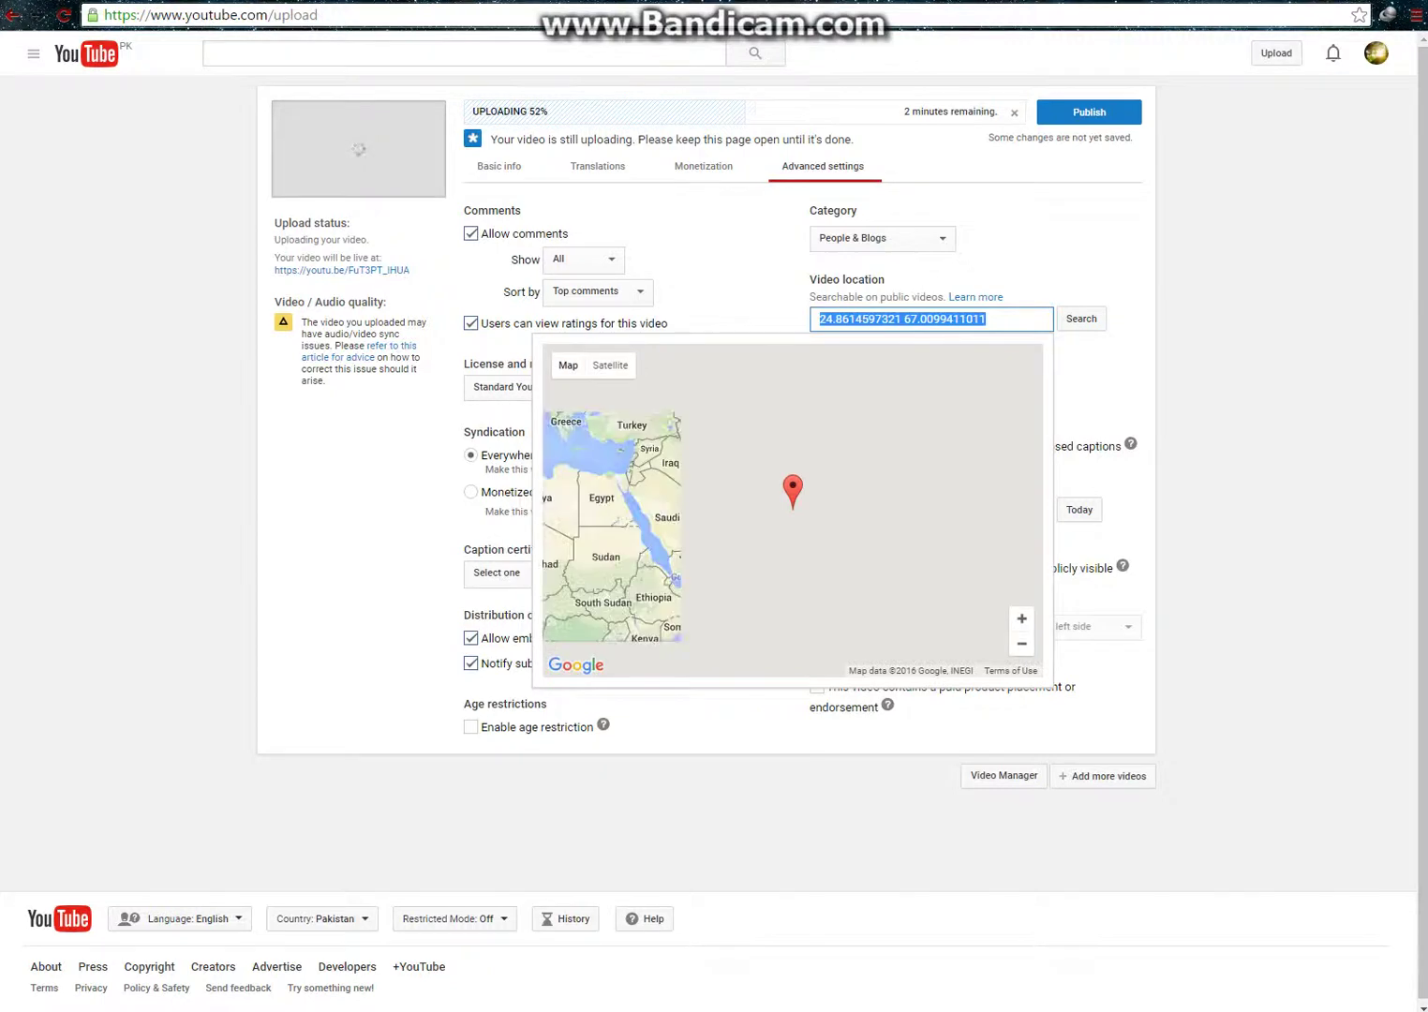
{"action": "type", "text": "london"}
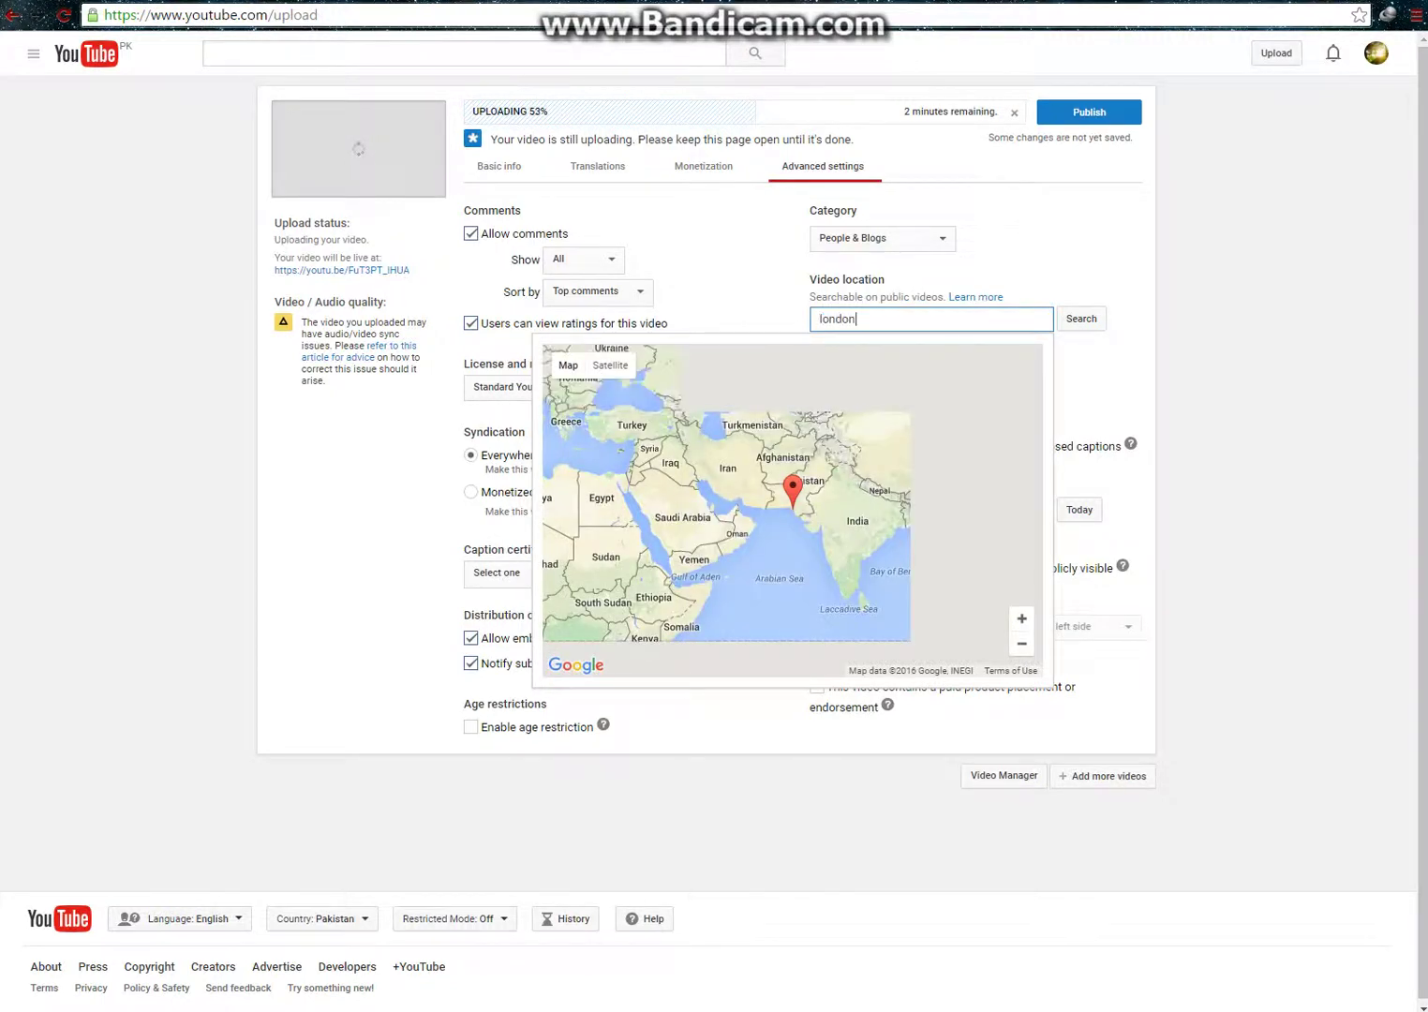
{"action": "left_click", "coordinate": [1080, 318]}
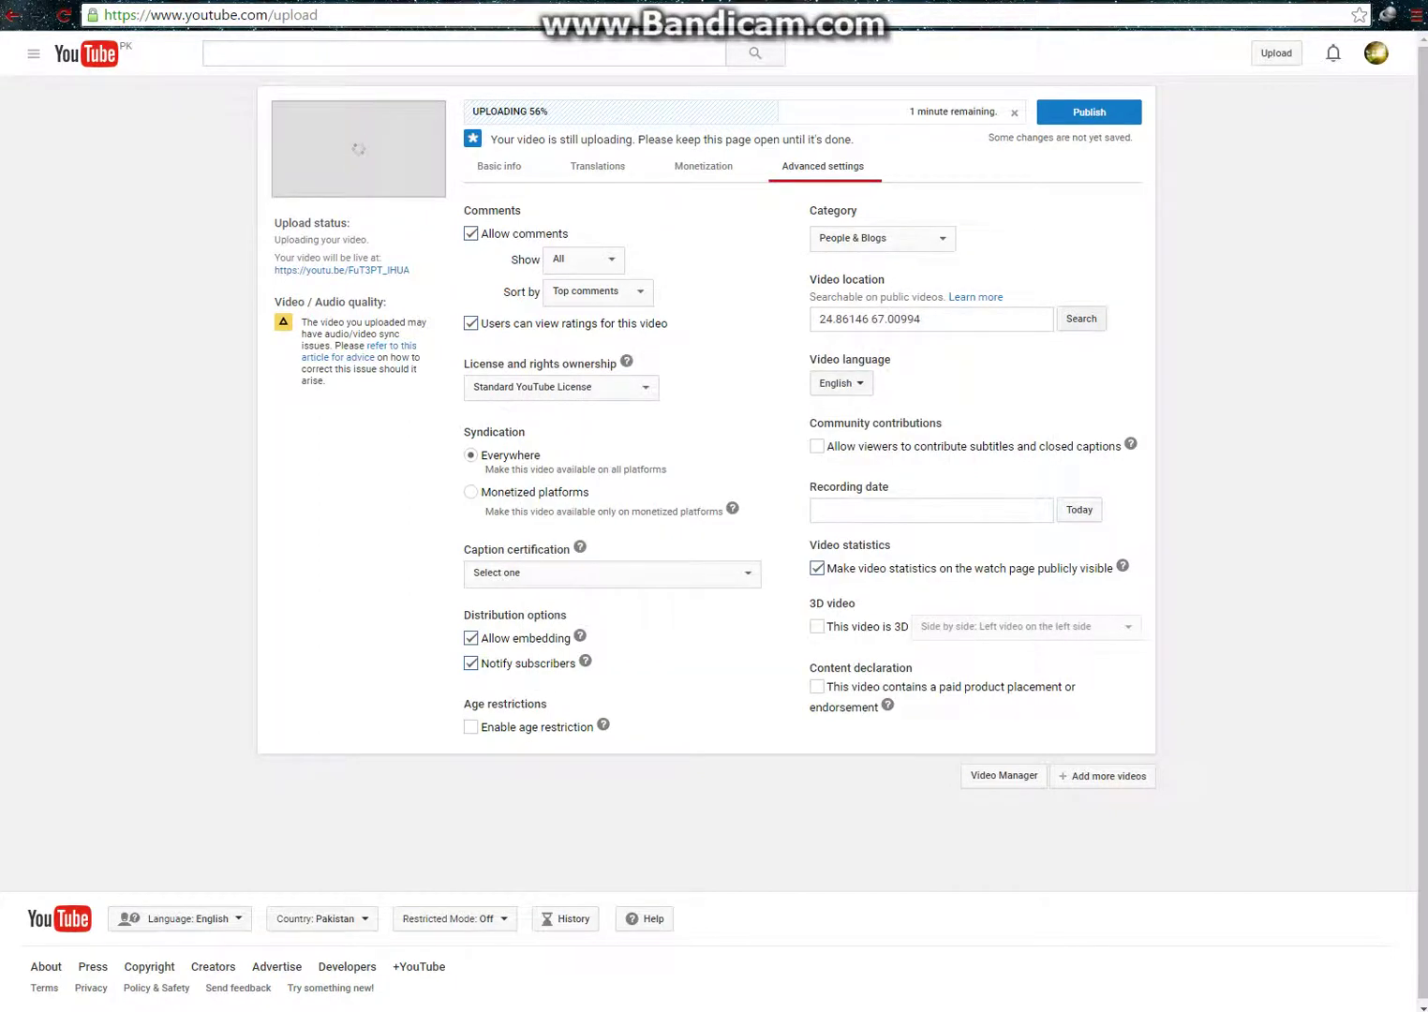
Step: Retry entering london as the video location and searching for it
{"action": "left_click", "coordinate": [869, 319]}
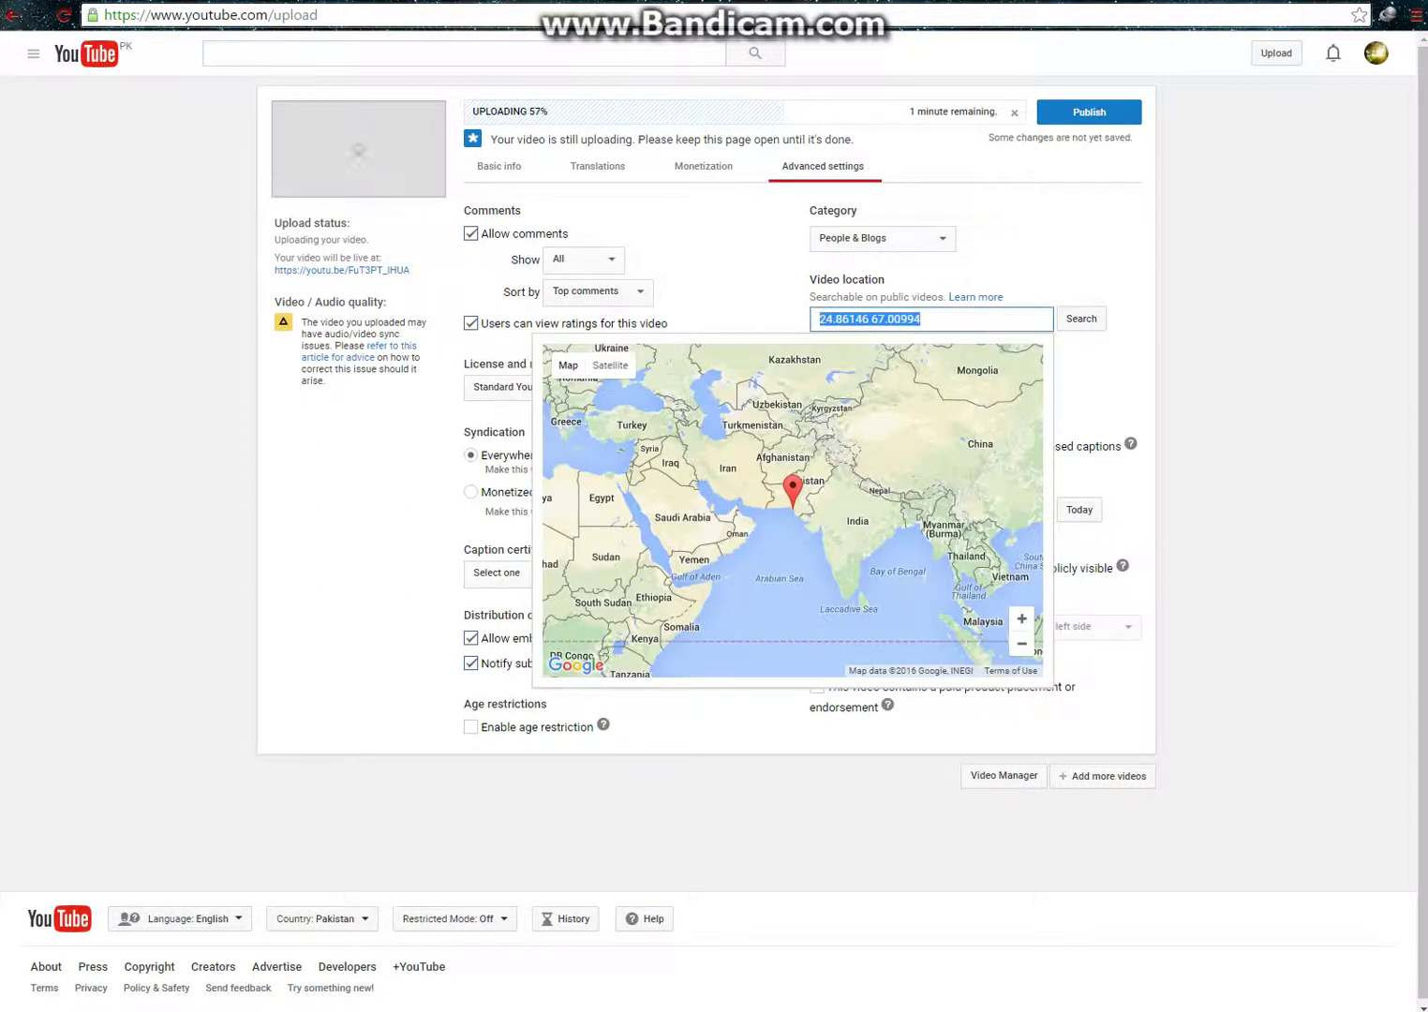
{"action": "type", "text": "london"}
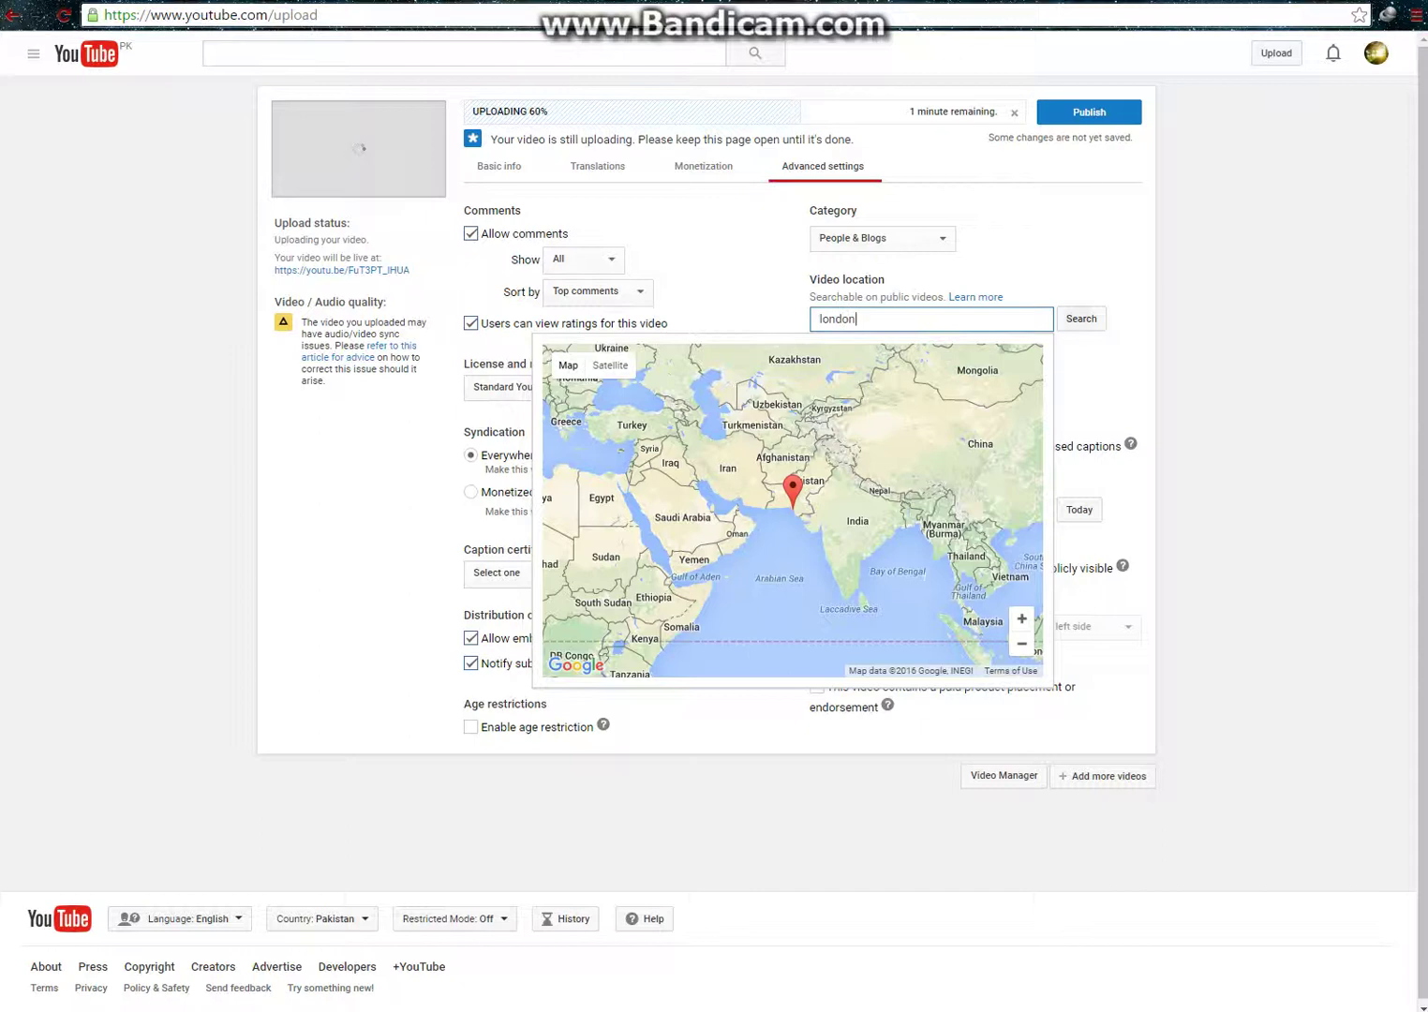
{"action": "left_click", "coordinate": [1079, 318]}
Step: Set the video language to English and the recording date to March 28, 2016
{"action": "left_click", "coordinate": [841, 382]}
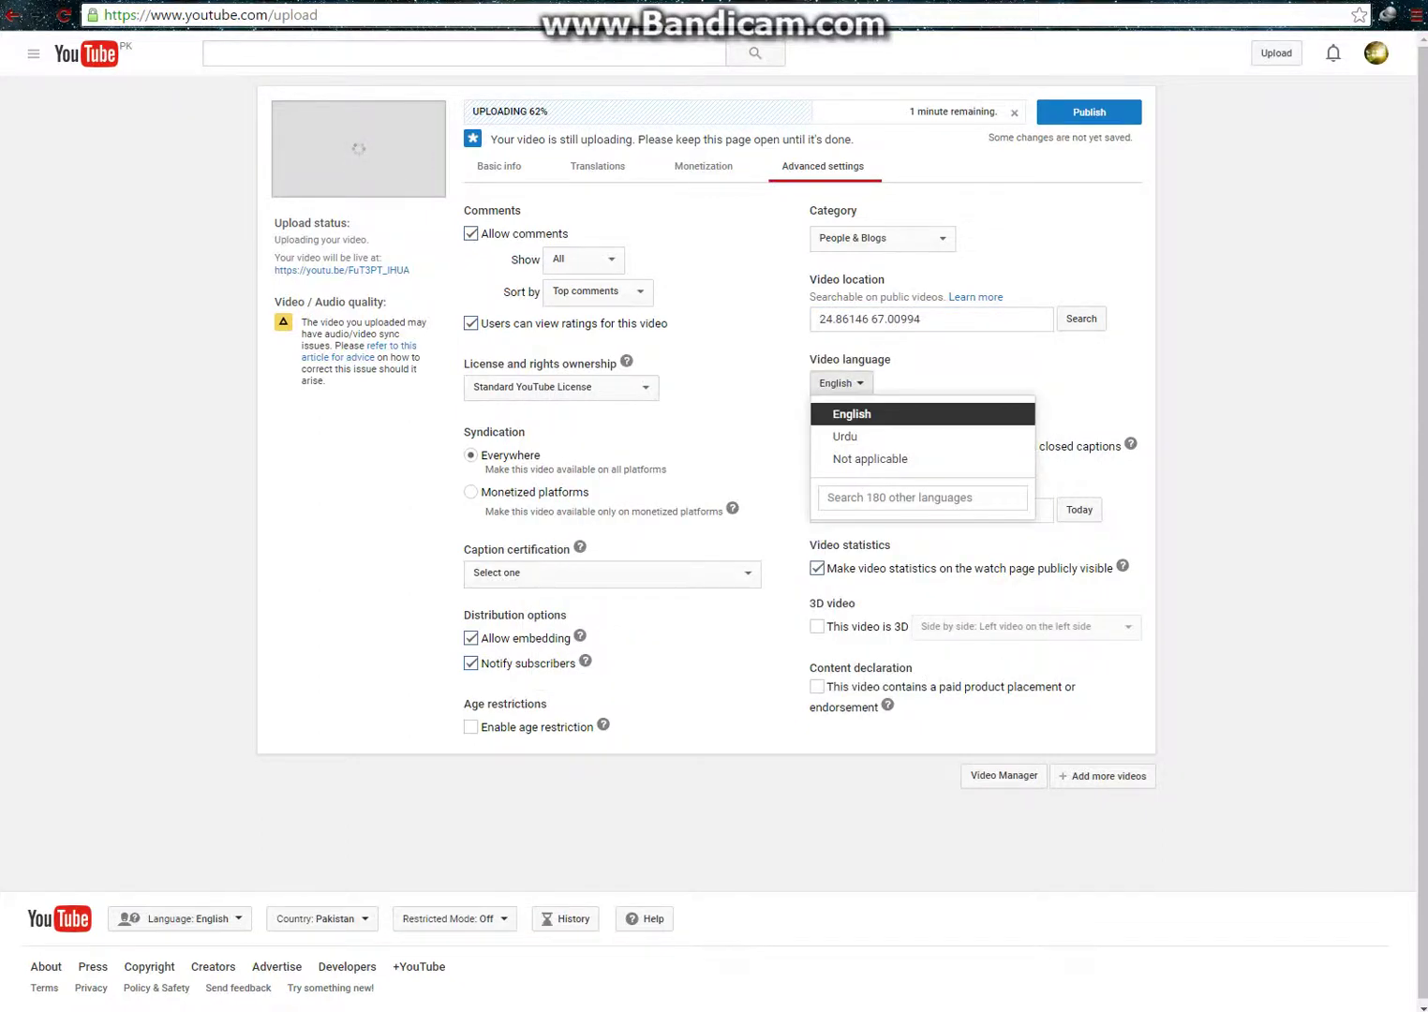
{"action": "left_click", "coordinate": [850, 414]}
{"action": "left_click", "coordinate": [844, 509]}
{"action": "key", "text": "Return"}
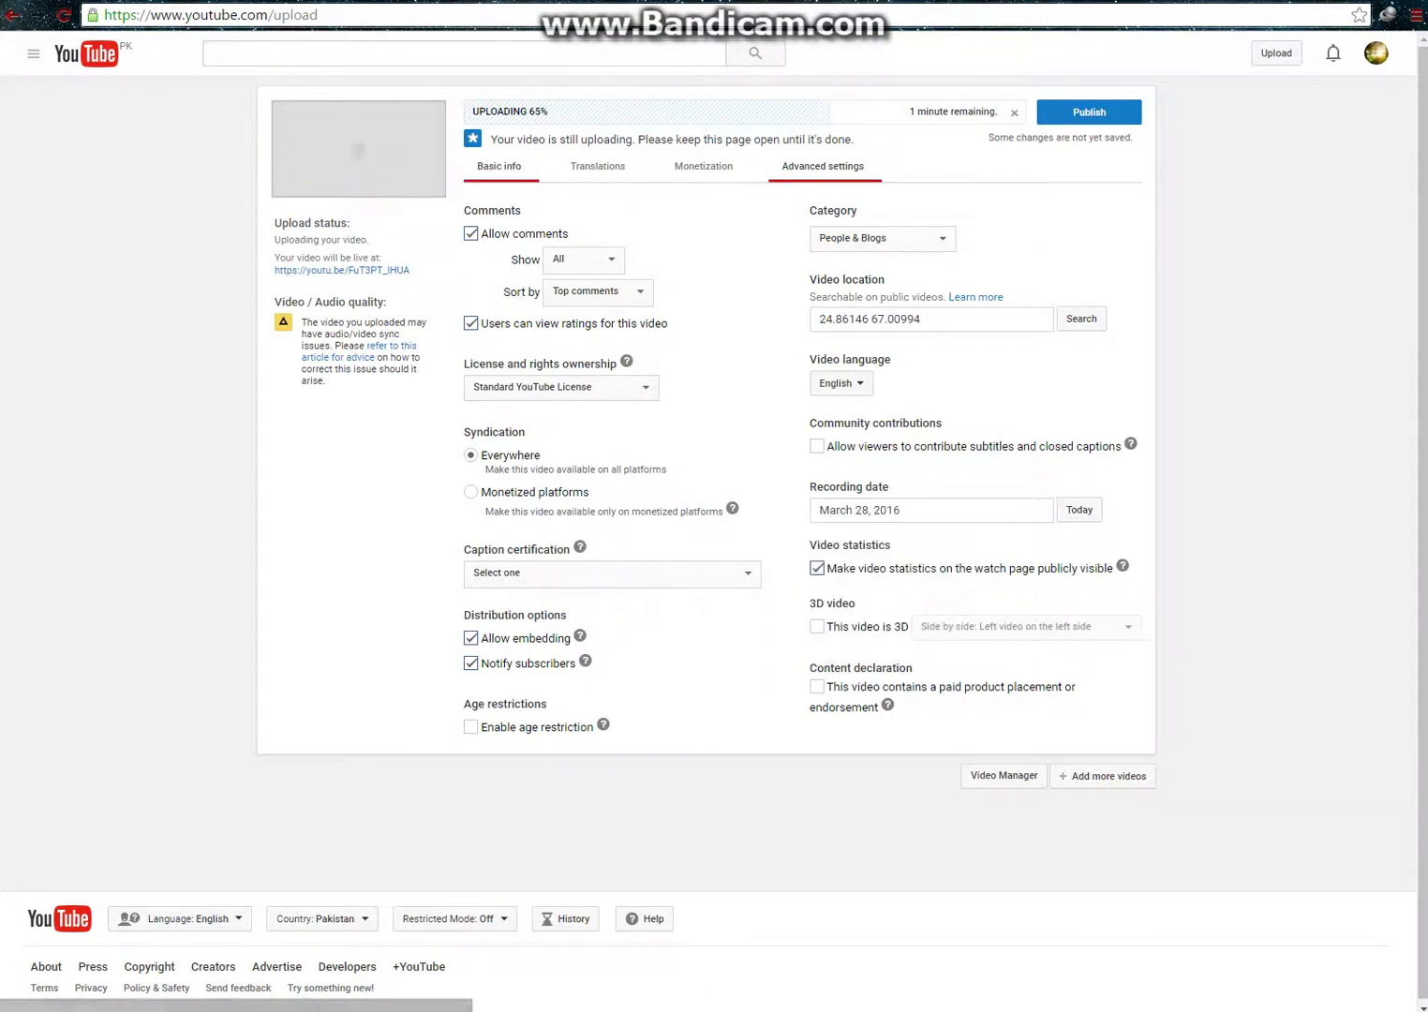
Step: Copy the video title in the basic info and paste it as an additional tag after movie
{"action": "left_click", "coordinate": [499, 166]}
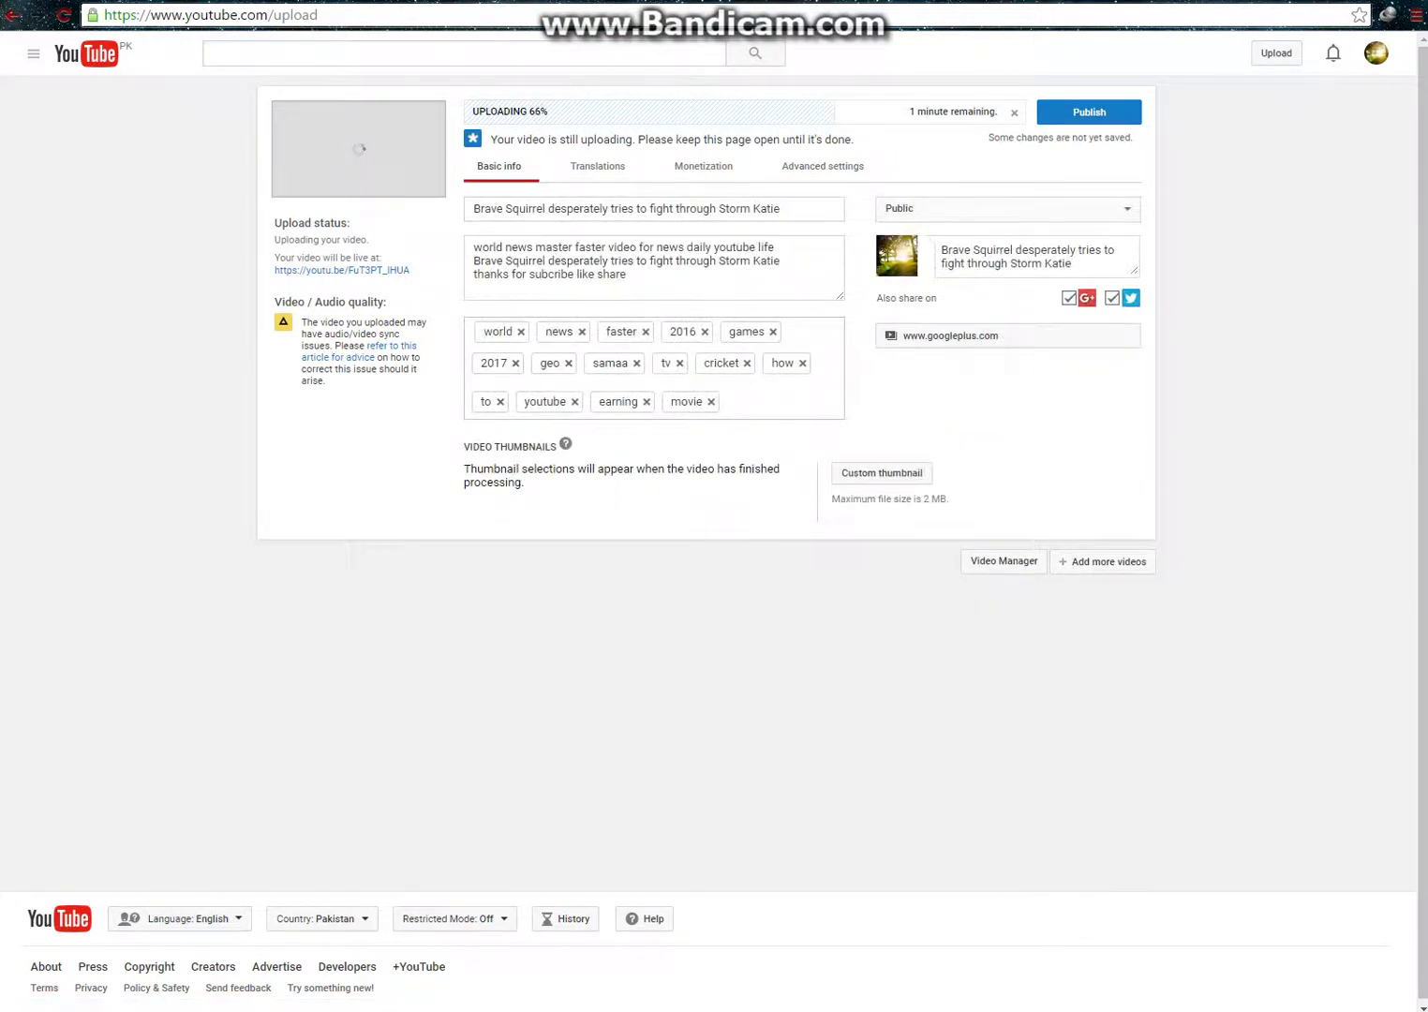
{"action": "left_click", "coordinate": [725, 401]}
{"action": "triple_click", "coordinate": [647, 208]}
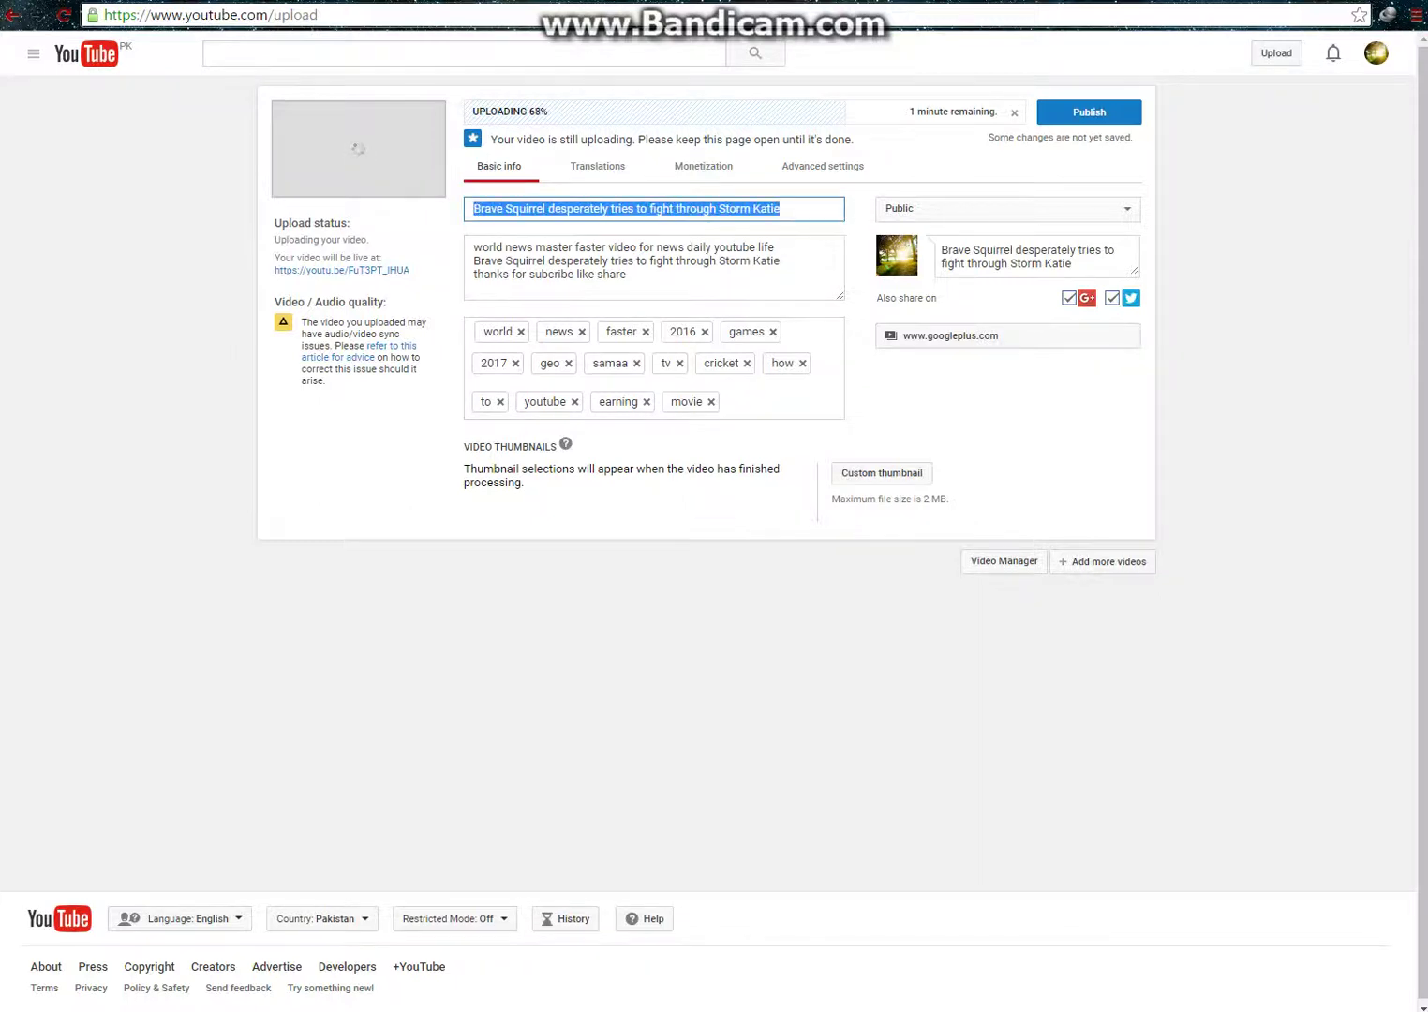
{"action": "right_click", "coordinate": [645, 211]}
{"action": "left_click", "coordinate": [688, 245]}
{"action": "right_click", "coordinate": [763, 403]}
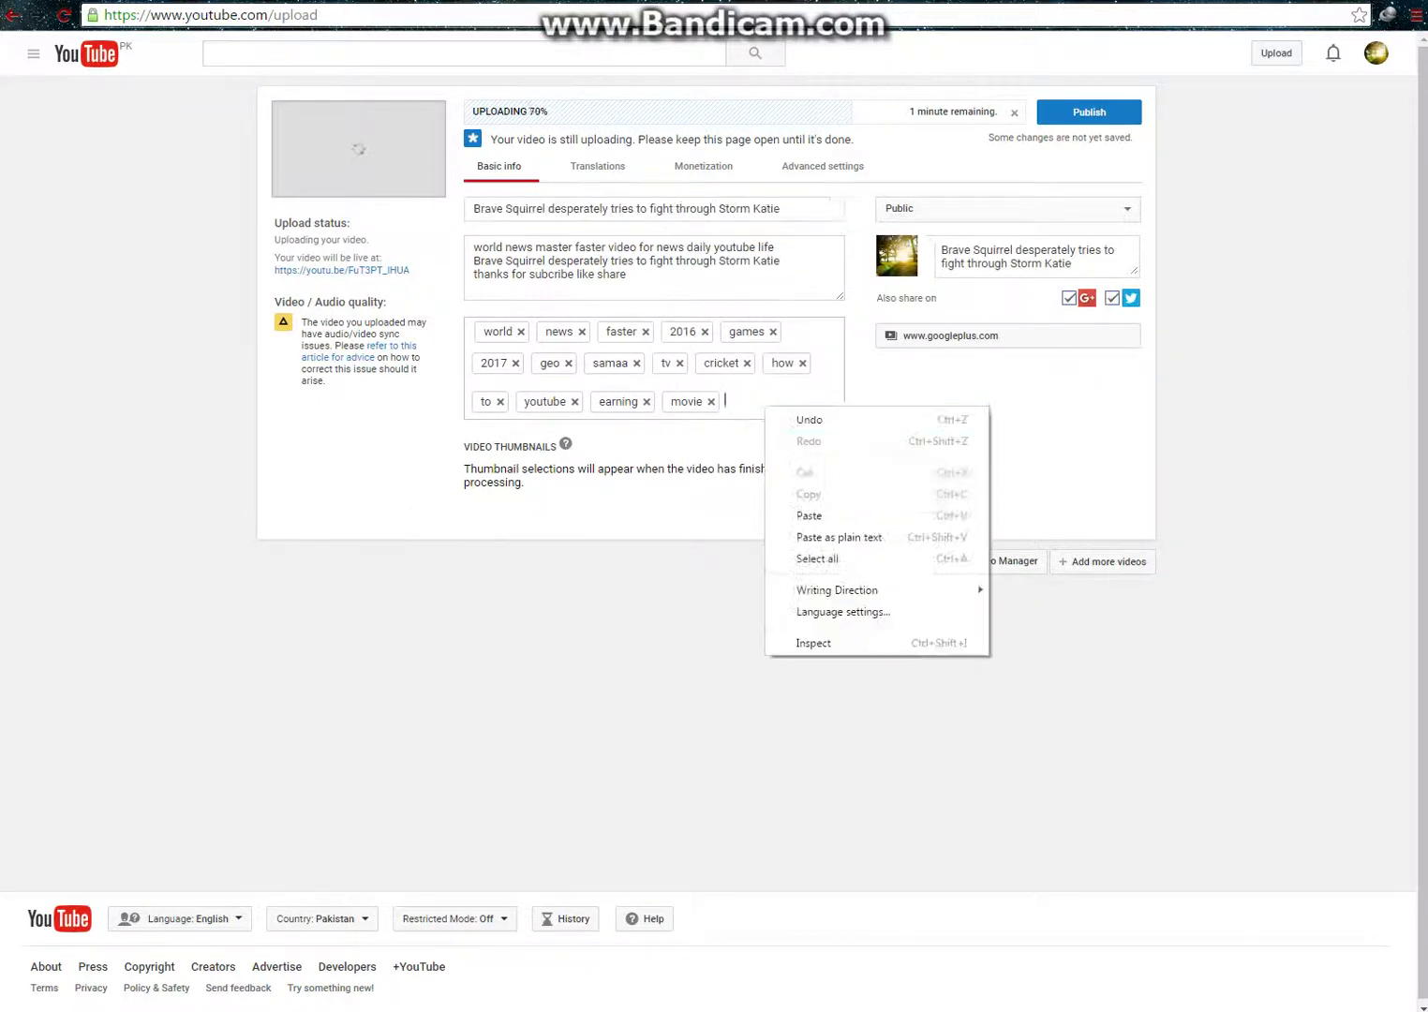
{"action": "left_click", "coordinate": [806, 511]}
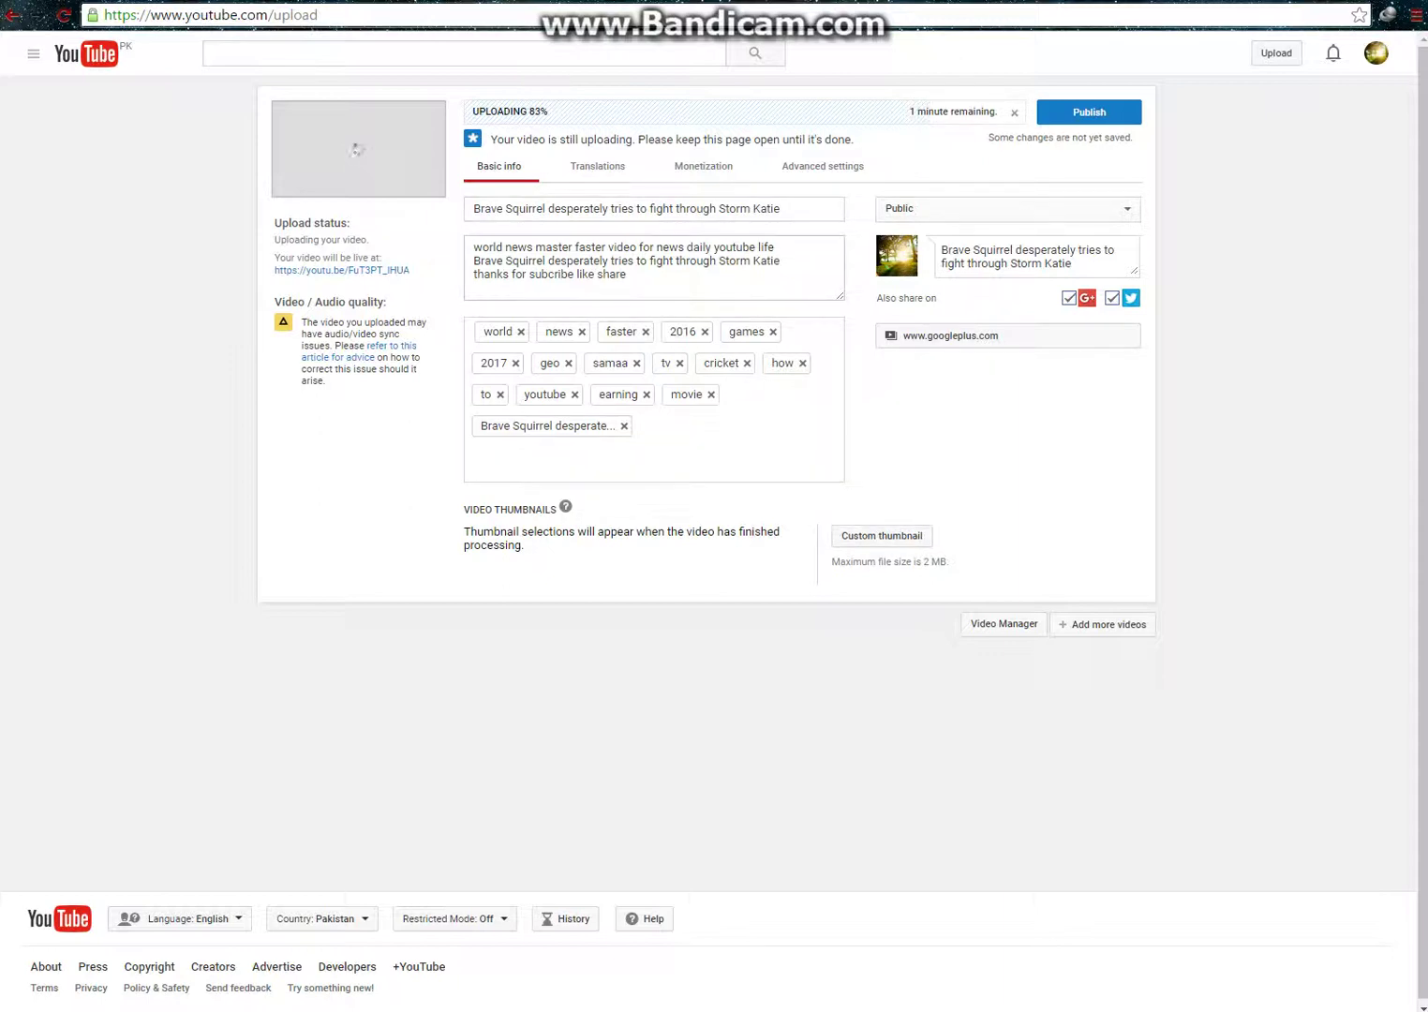
Step: Review the translation and monetization settings and examine the comment display and sorting options in the advanced settings
{"action": "left_click", "coordinate": [596, 165]}
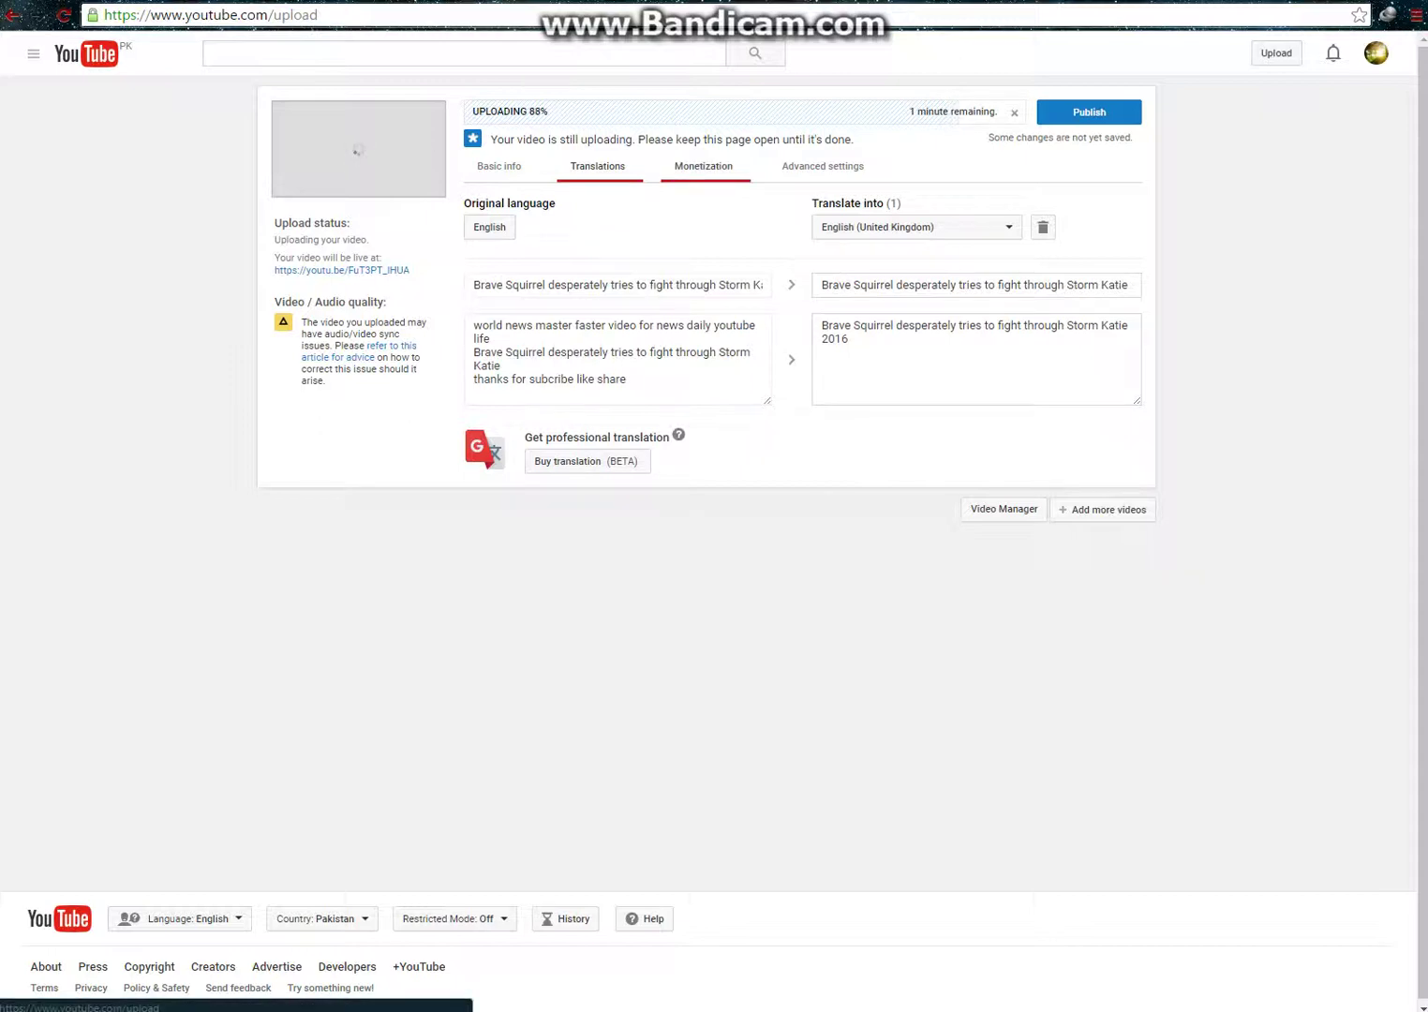
{"action": "left_click", "coordinate": [703, 166]}
{"action": "double_click", "coordinate": [803, 166]}
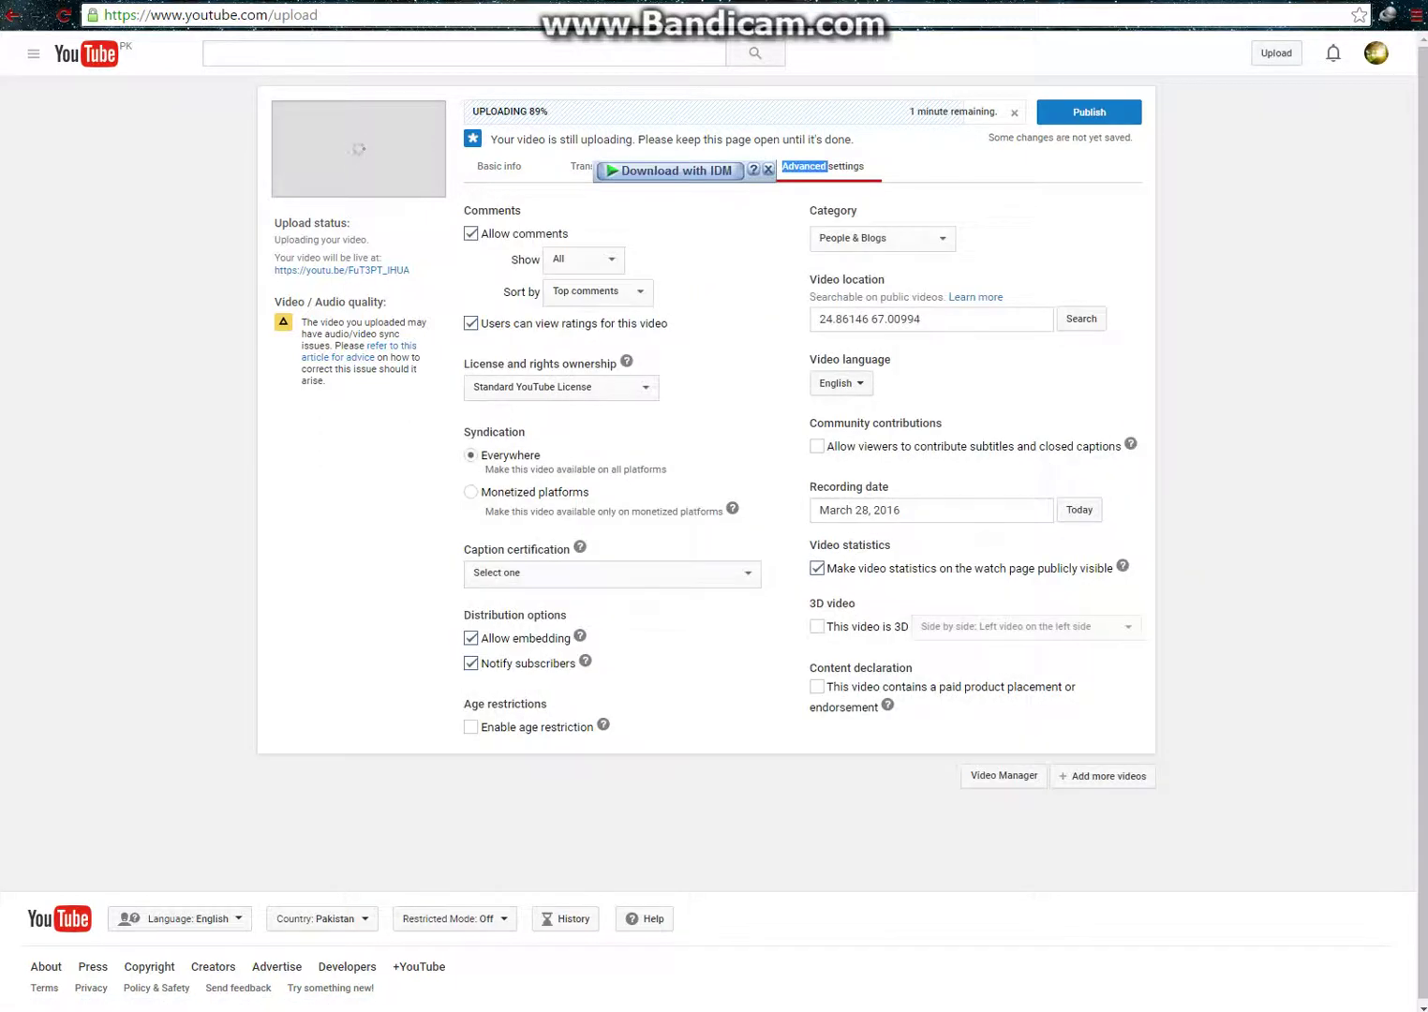
{"action": "left_click", "coordinate": [583, 259]}
{"action": "left_click", "coordinate": [583, 259]}
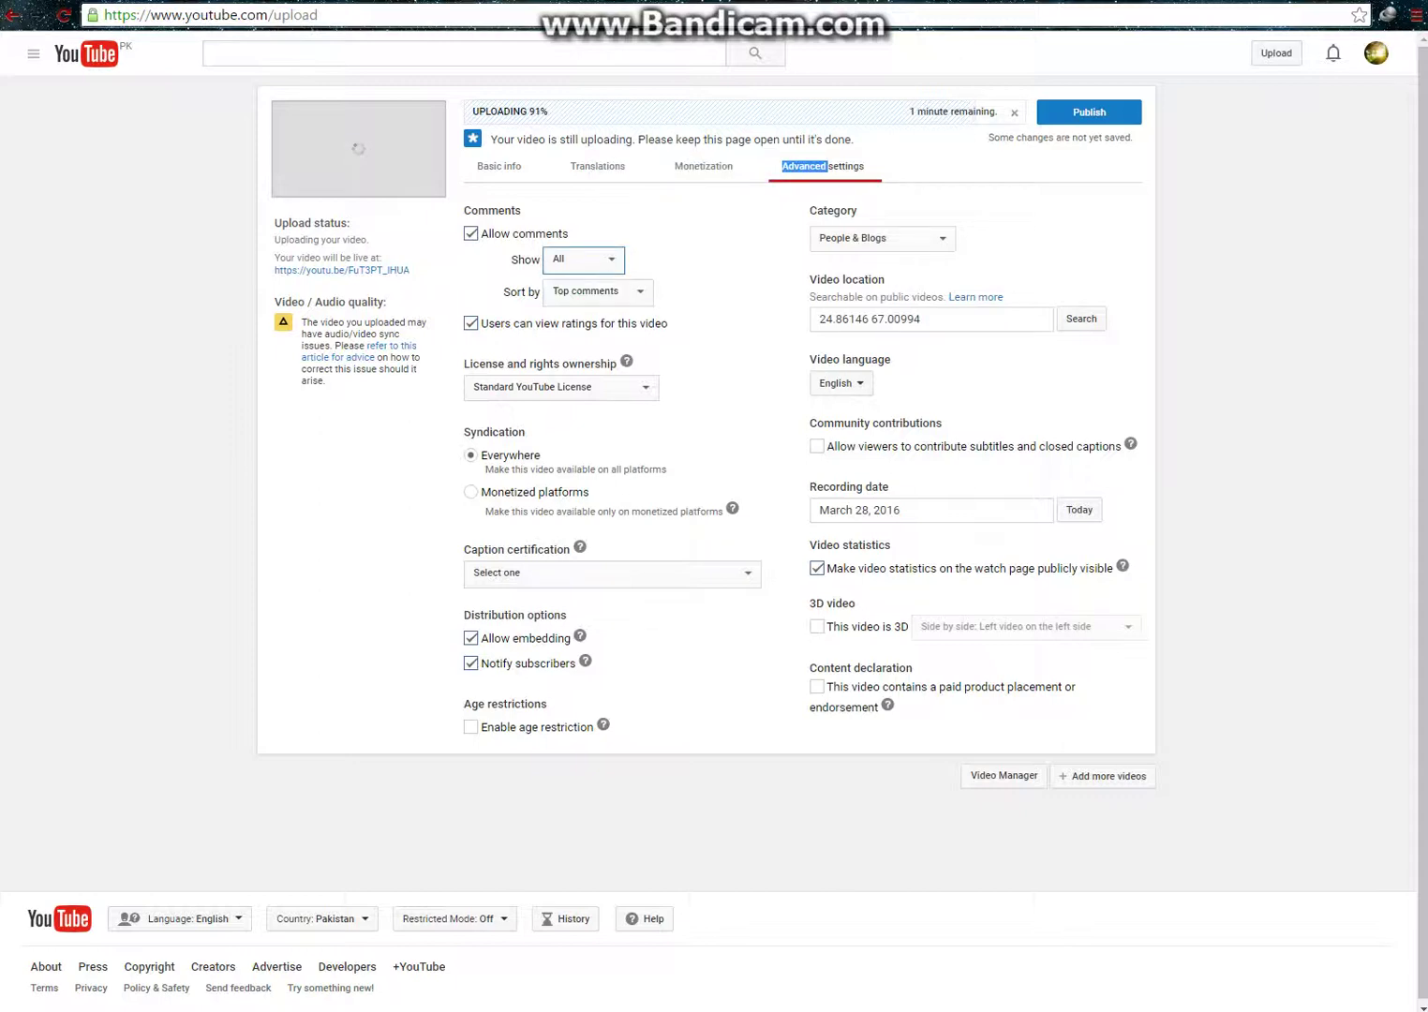
{"action": "left_click", "coordinate": [597, 291]}
{"action": "left_click", "coordinate": [597, 291]}
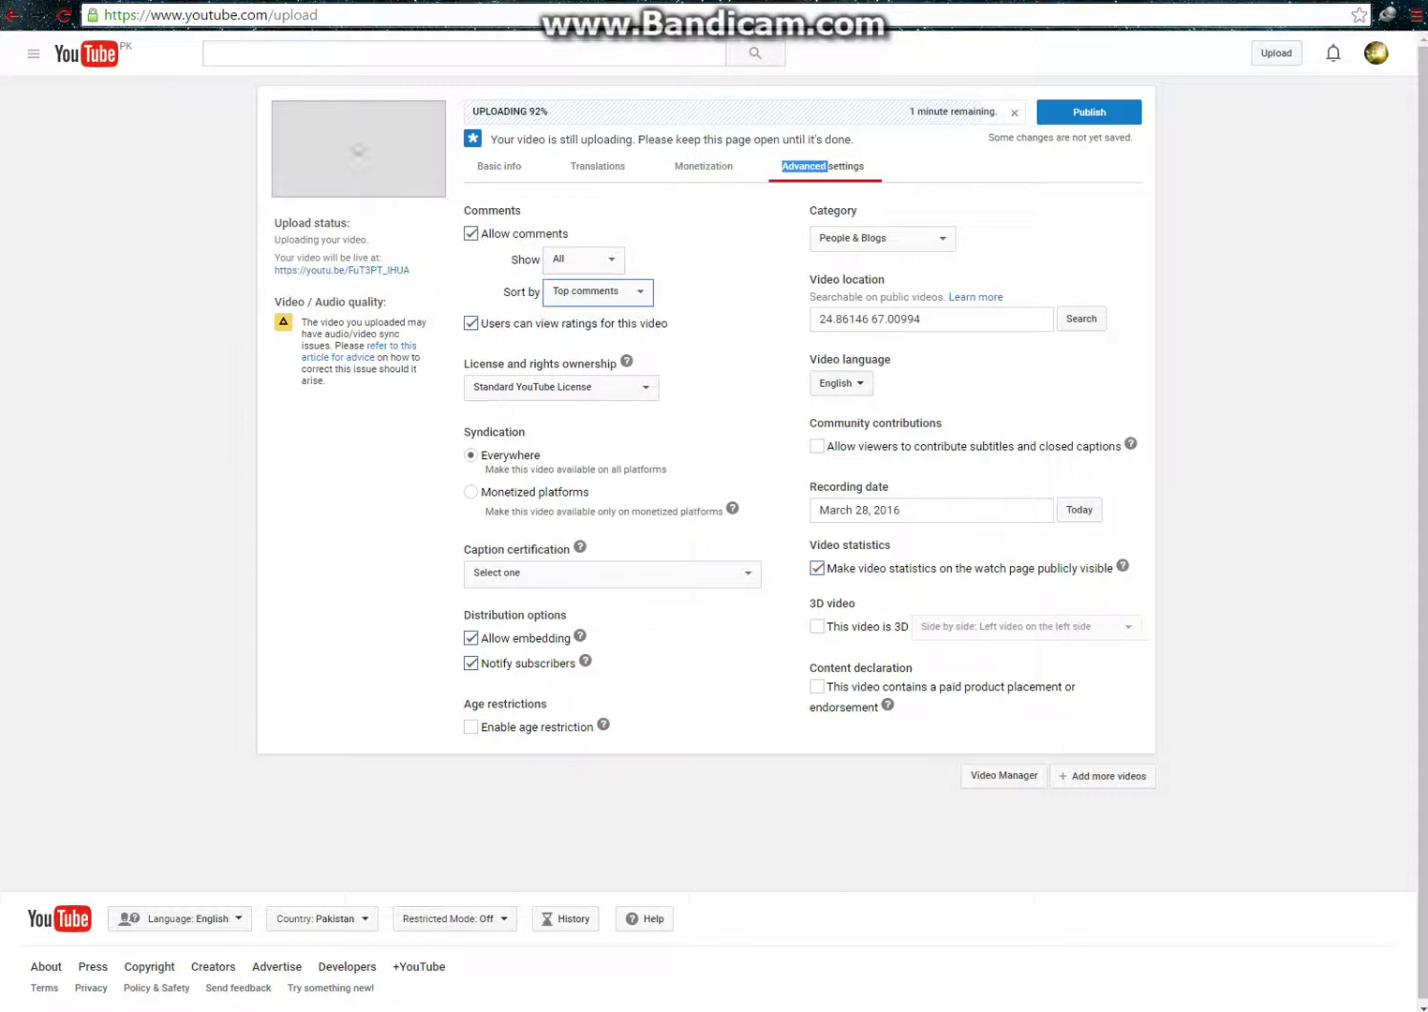
{"action": "left_click", "coordinate": [597, 292]}
{"action": "left_click", "coordinate": [597, 311]}
Step: Examine the license and rights ownership options and recheck the monetization and translation settings
{"action": "left_click", "coordinate": [561, 387]}
{"action": "left_click", "coordinate": [529, 406]}
{"action": "left_click", "coordinate": [560, 387]}
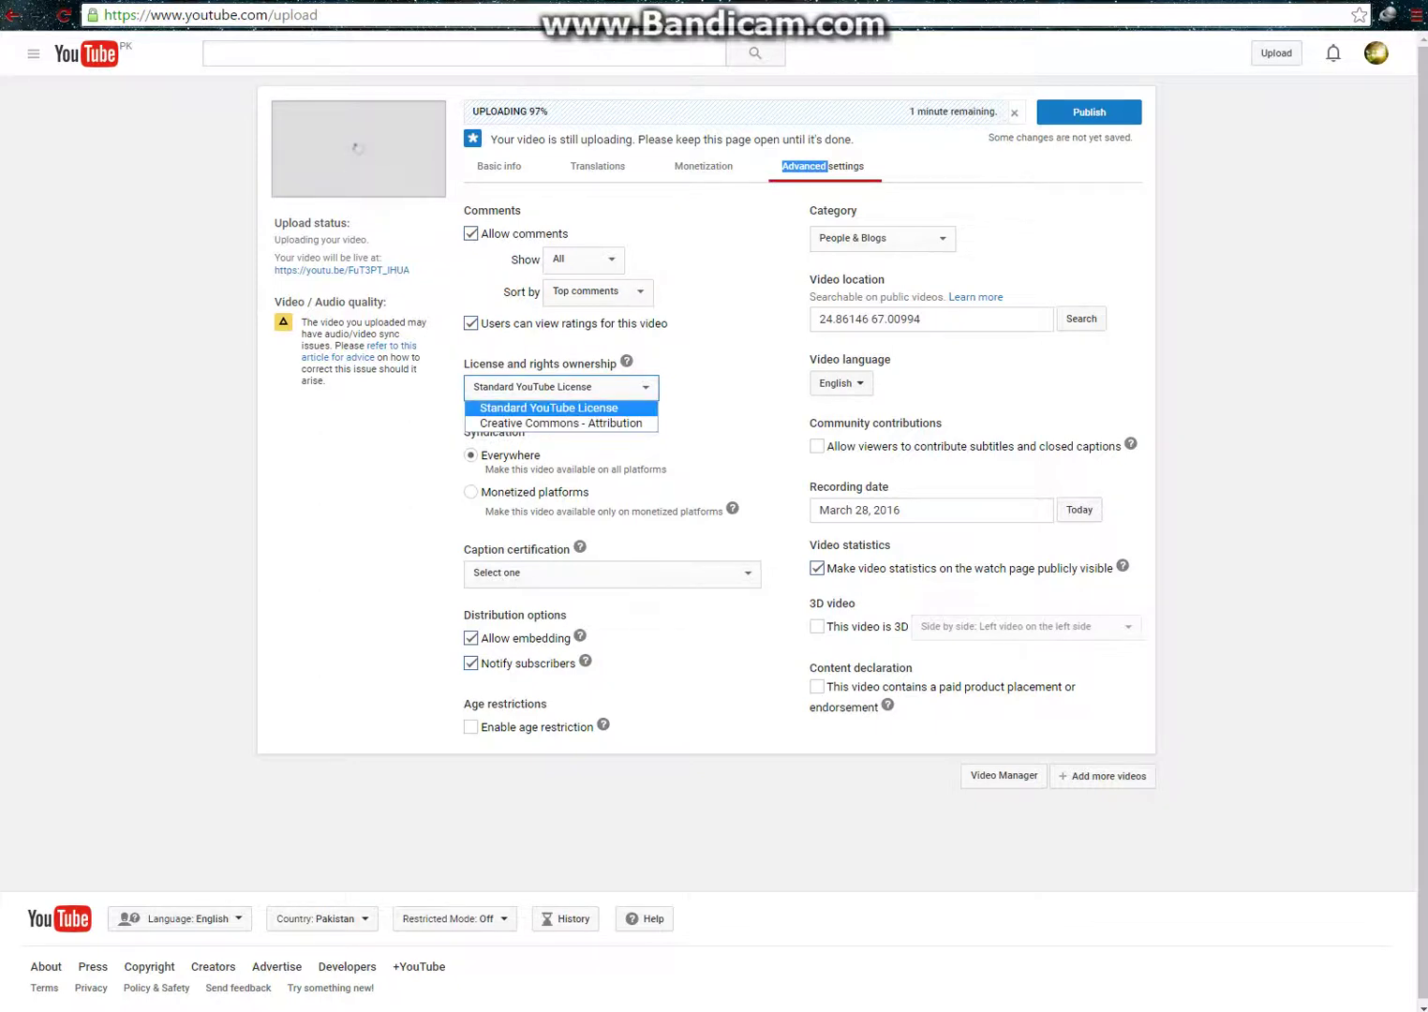
{"action": "left_click", "coordinate": [561, 387]}
{"action": "left_click", "coordinate": [561, 387]}
{"action": "left_click", "coordinate": [560, 387]}
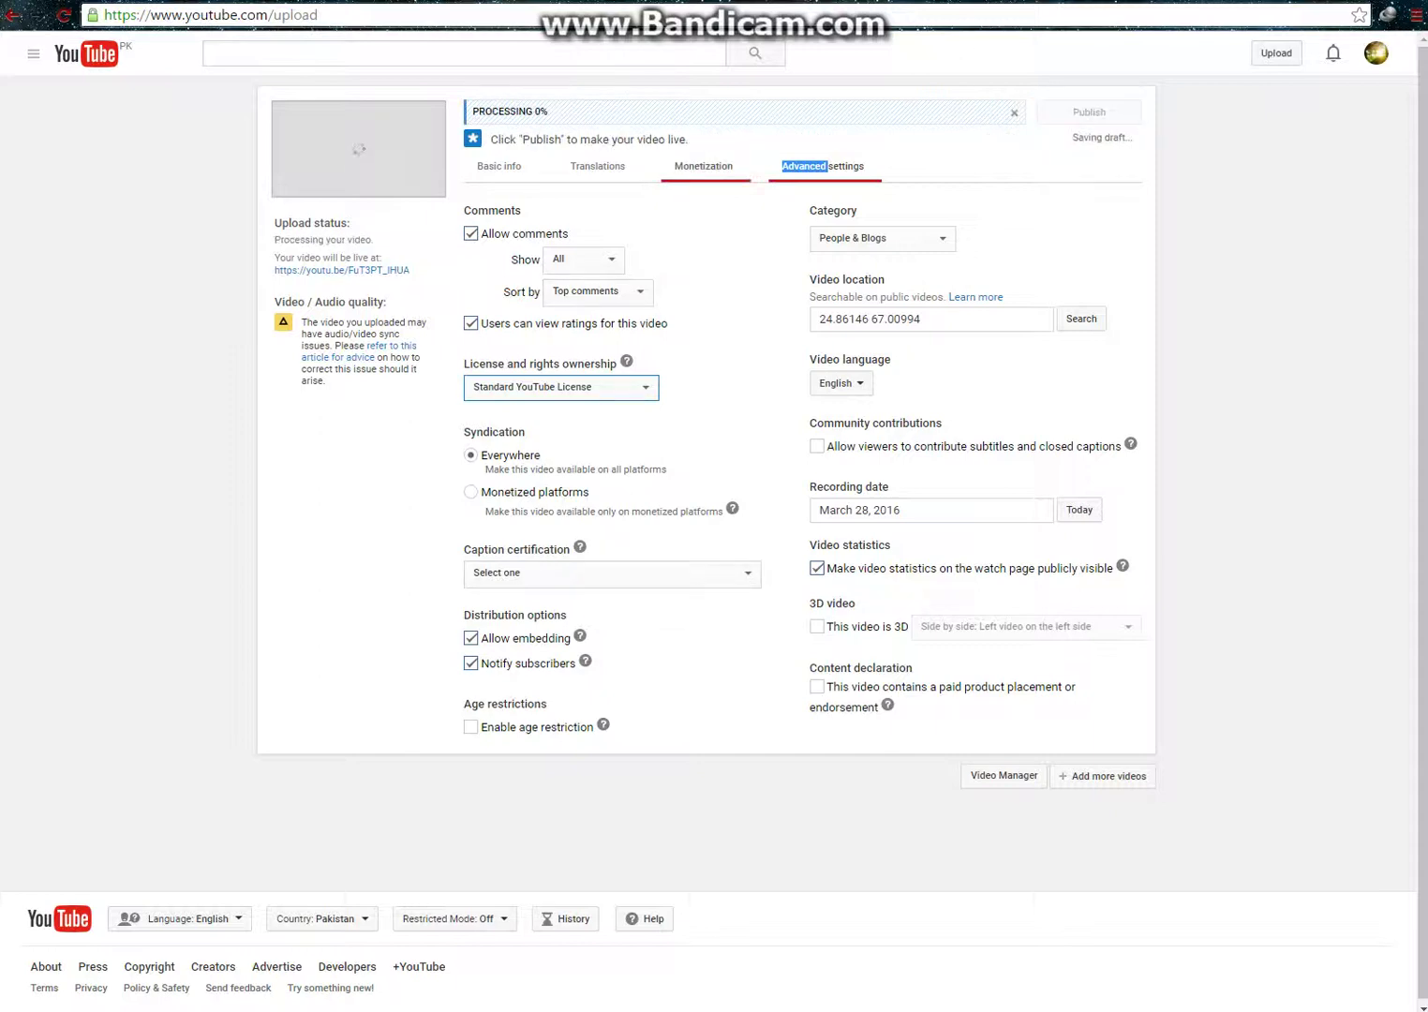
{"action": "left_click", "coordinate": [702, 166]}
{"action": "left_click", "coordinate": [597, 166]}
{"action": "left_click", "coordinate": [597, 166]}
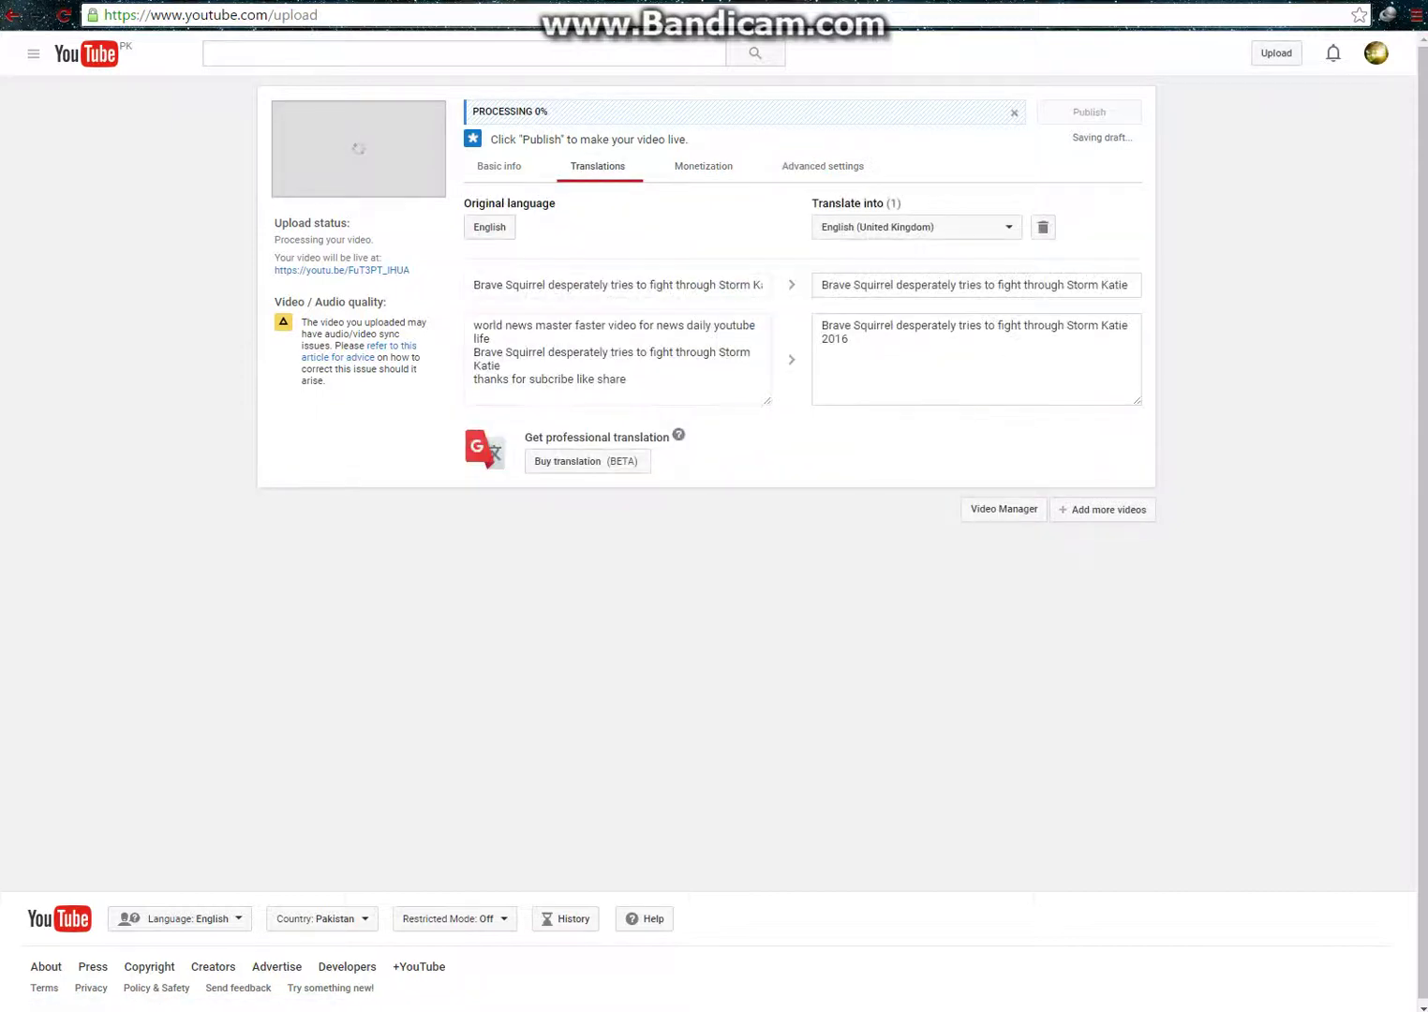
Step: Choose the third suggested thumbnail in the basic info and publish the video
{"action": "left_click", "coordinate": [499, 166]}
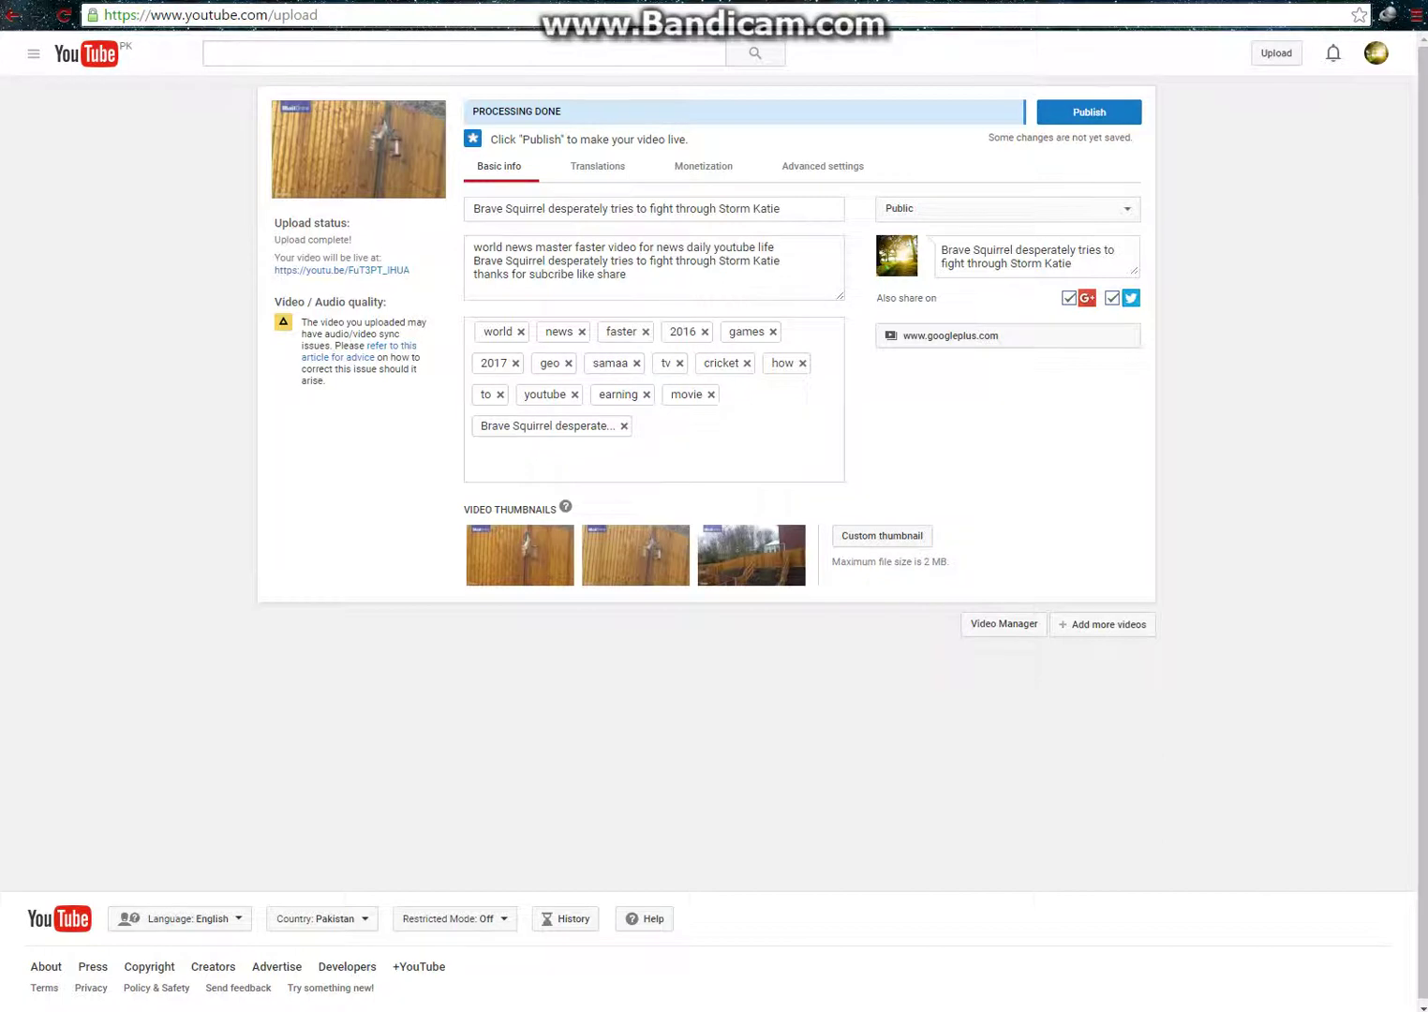
{"action": "left_click", "coordinate": [750, 555]}
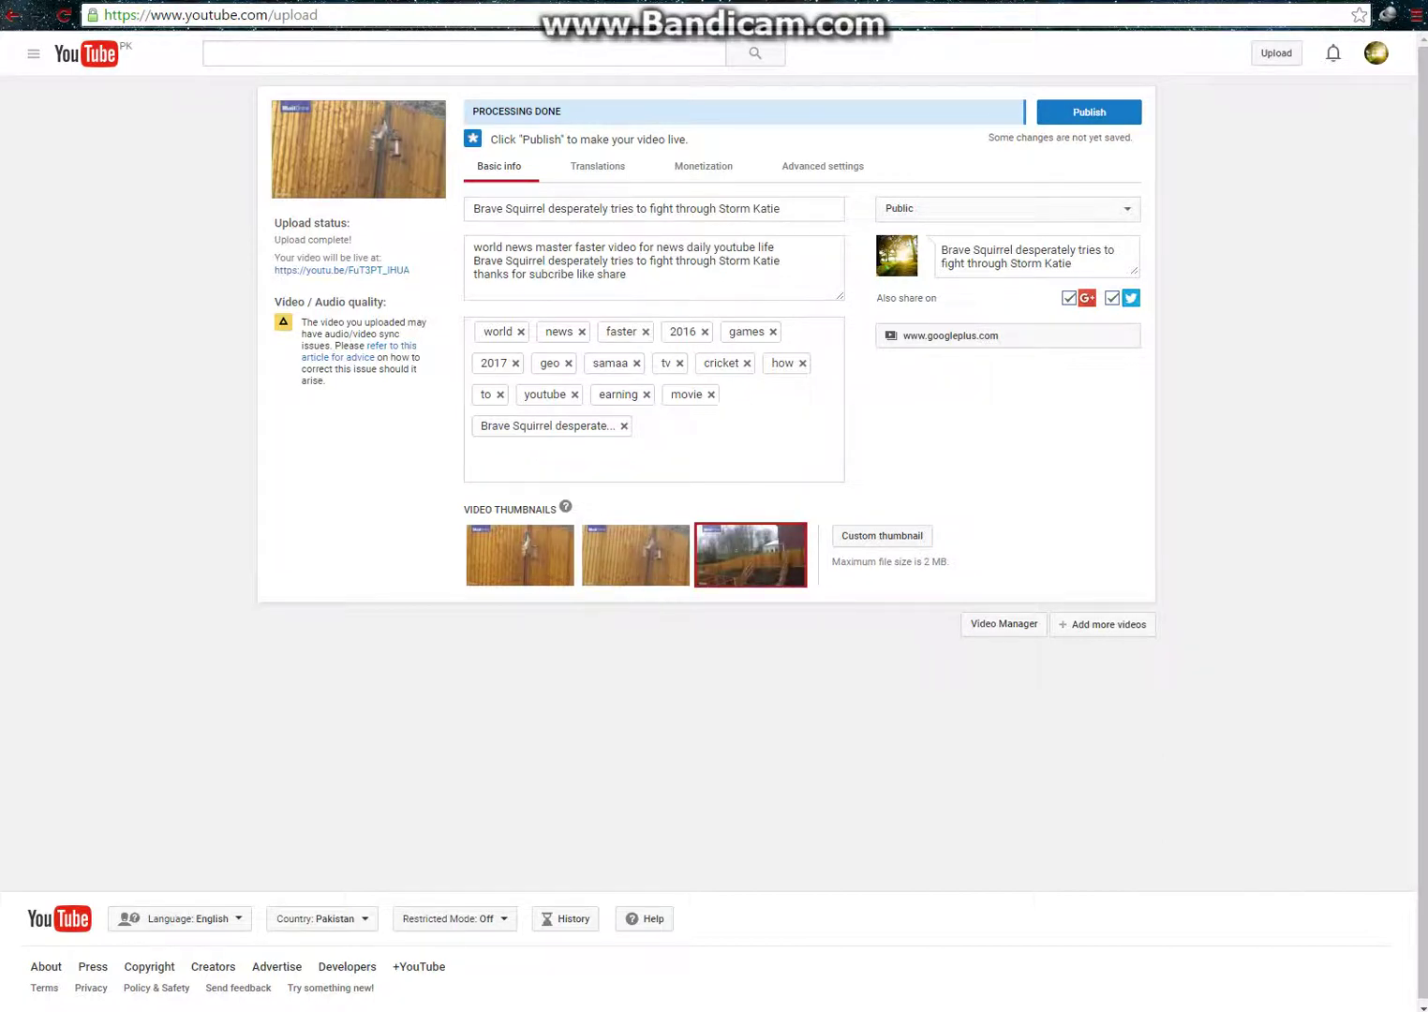
{"action": "left_click", "coordinate": [1089, 111]}
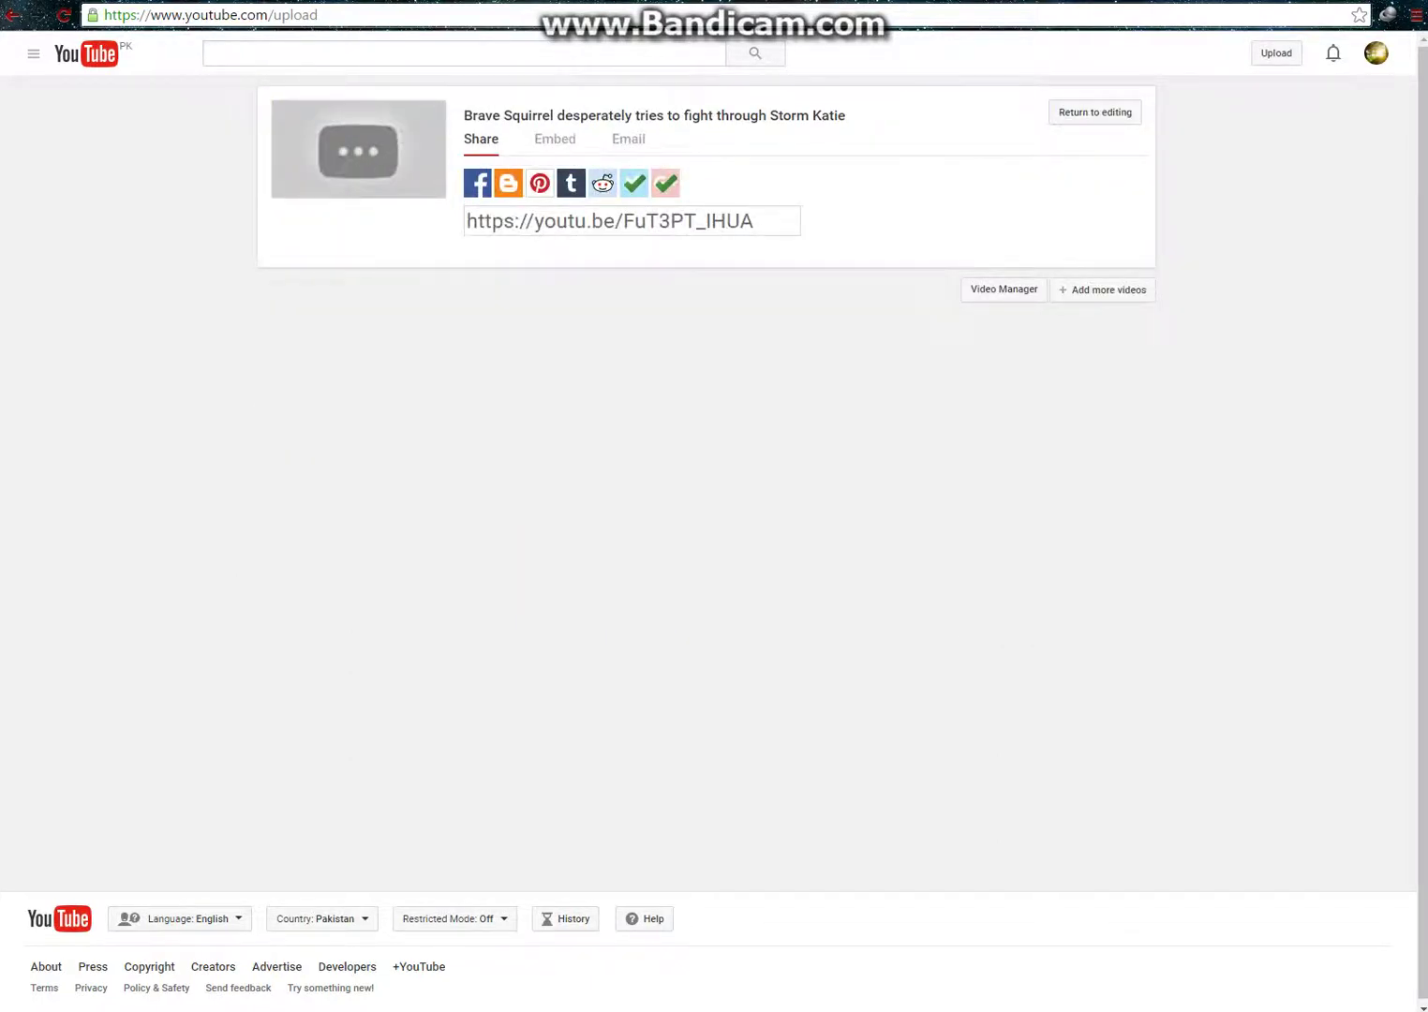
Step: Open the Video Manager and look through the list of uploaded videos
{"action": "left_click", "coordinate": [1004, 288]}
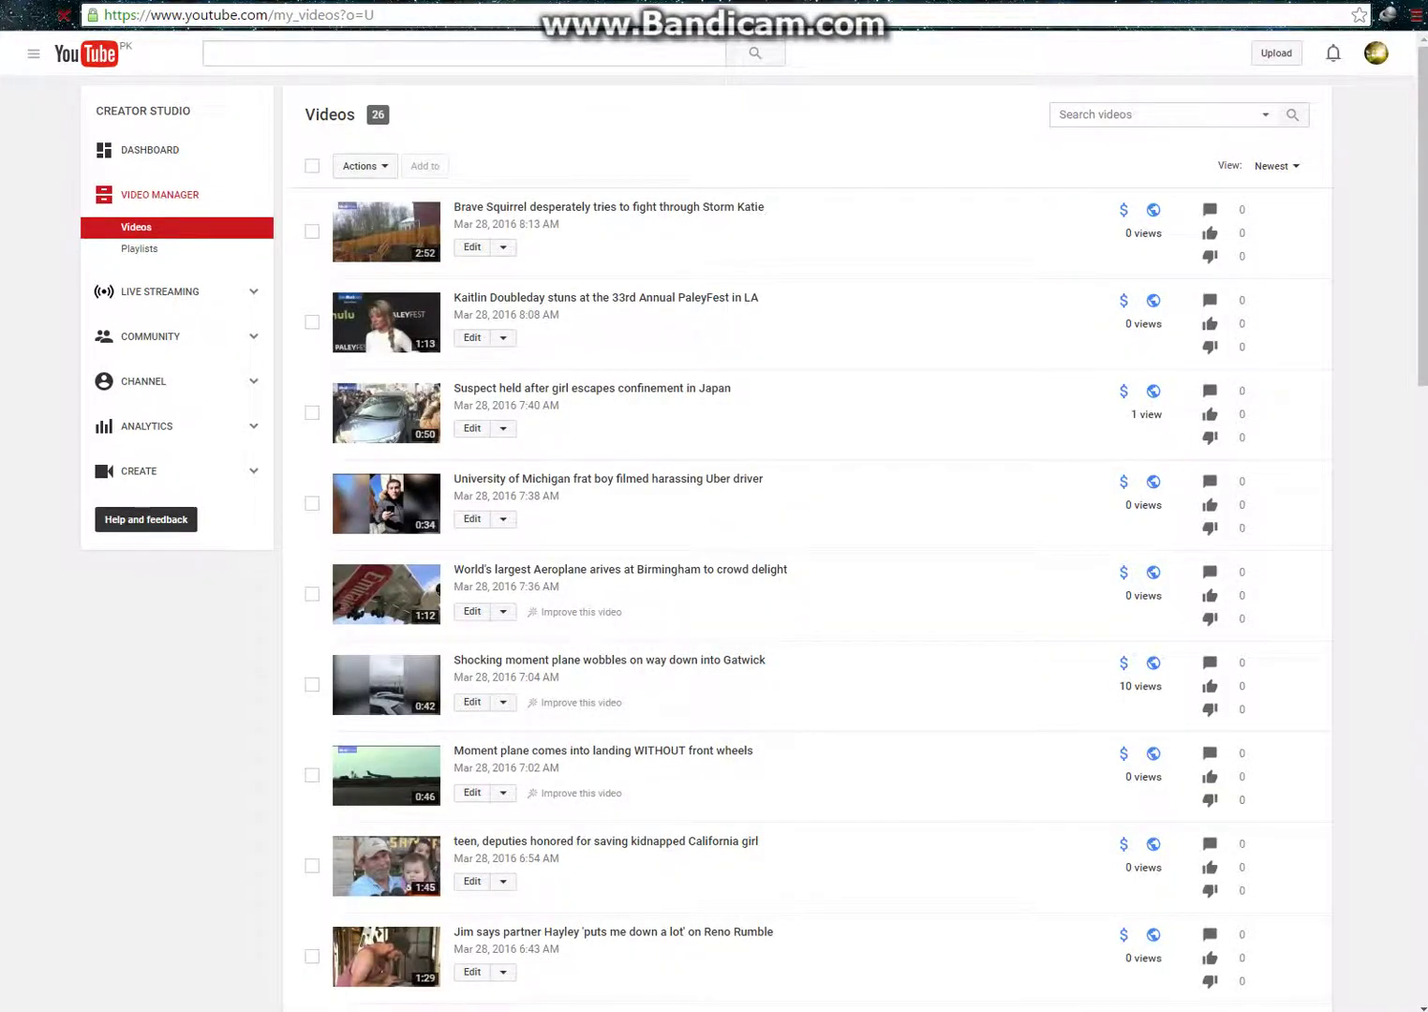
{"action": "scroll", "coordinate": [754, 534], "scroll_direction": "down", "scroll_amount": 4}
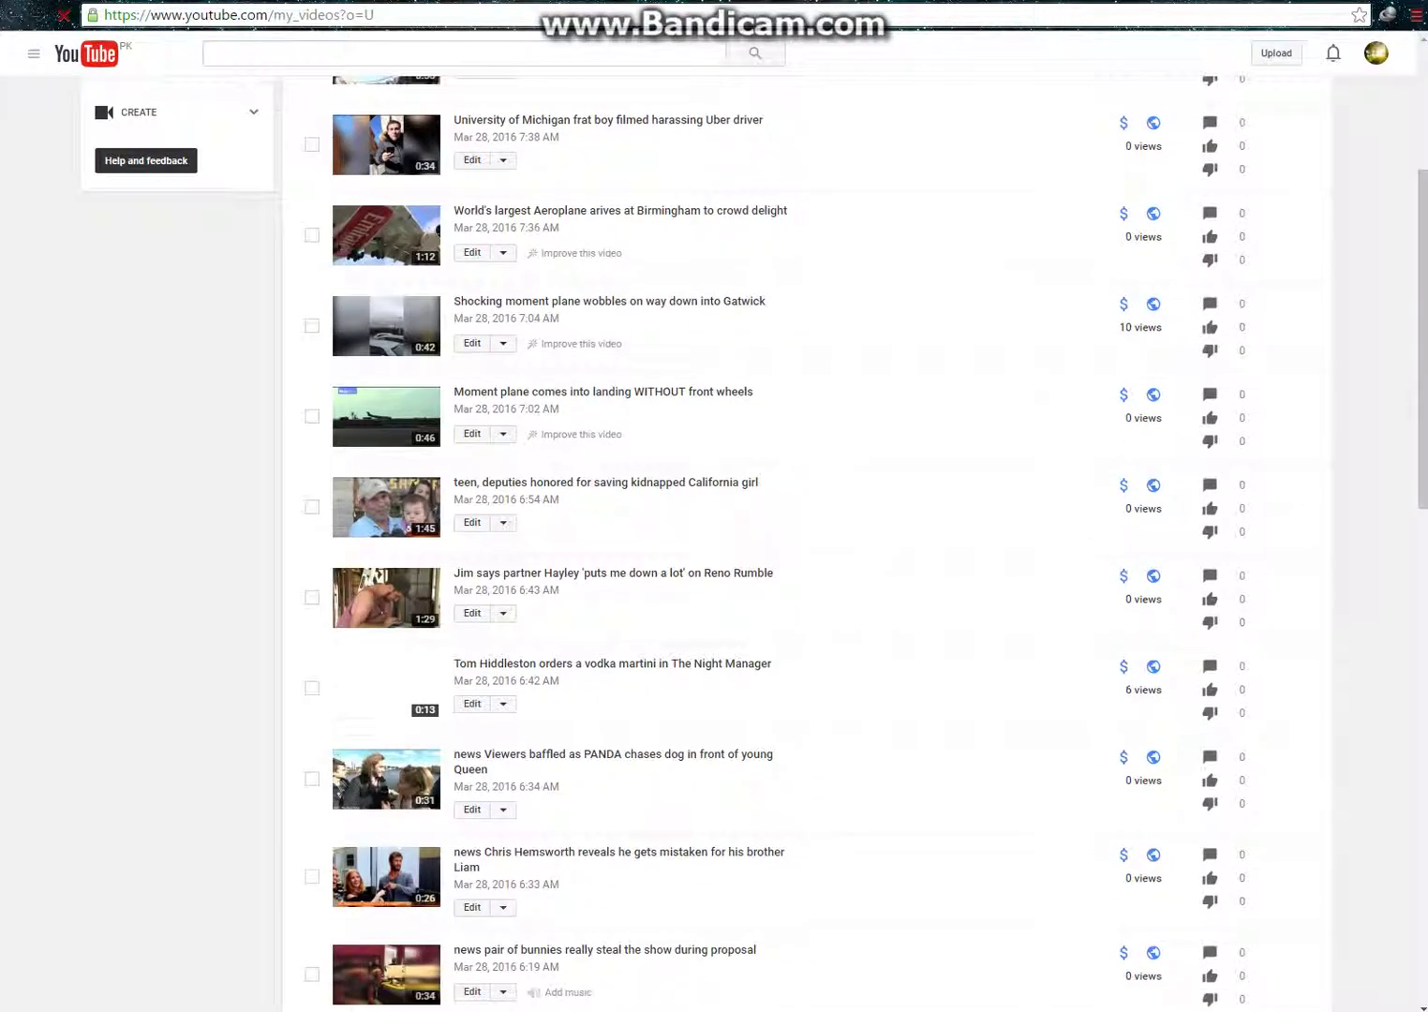
{"action": "scroll", "coordinate": [754, 535], "scroll_direction": "down", "scroll_amount": 3}
{"action": "scroll", "coordinate": [754, 534], "scroll_direction": "up", "scroll_amount": 7}
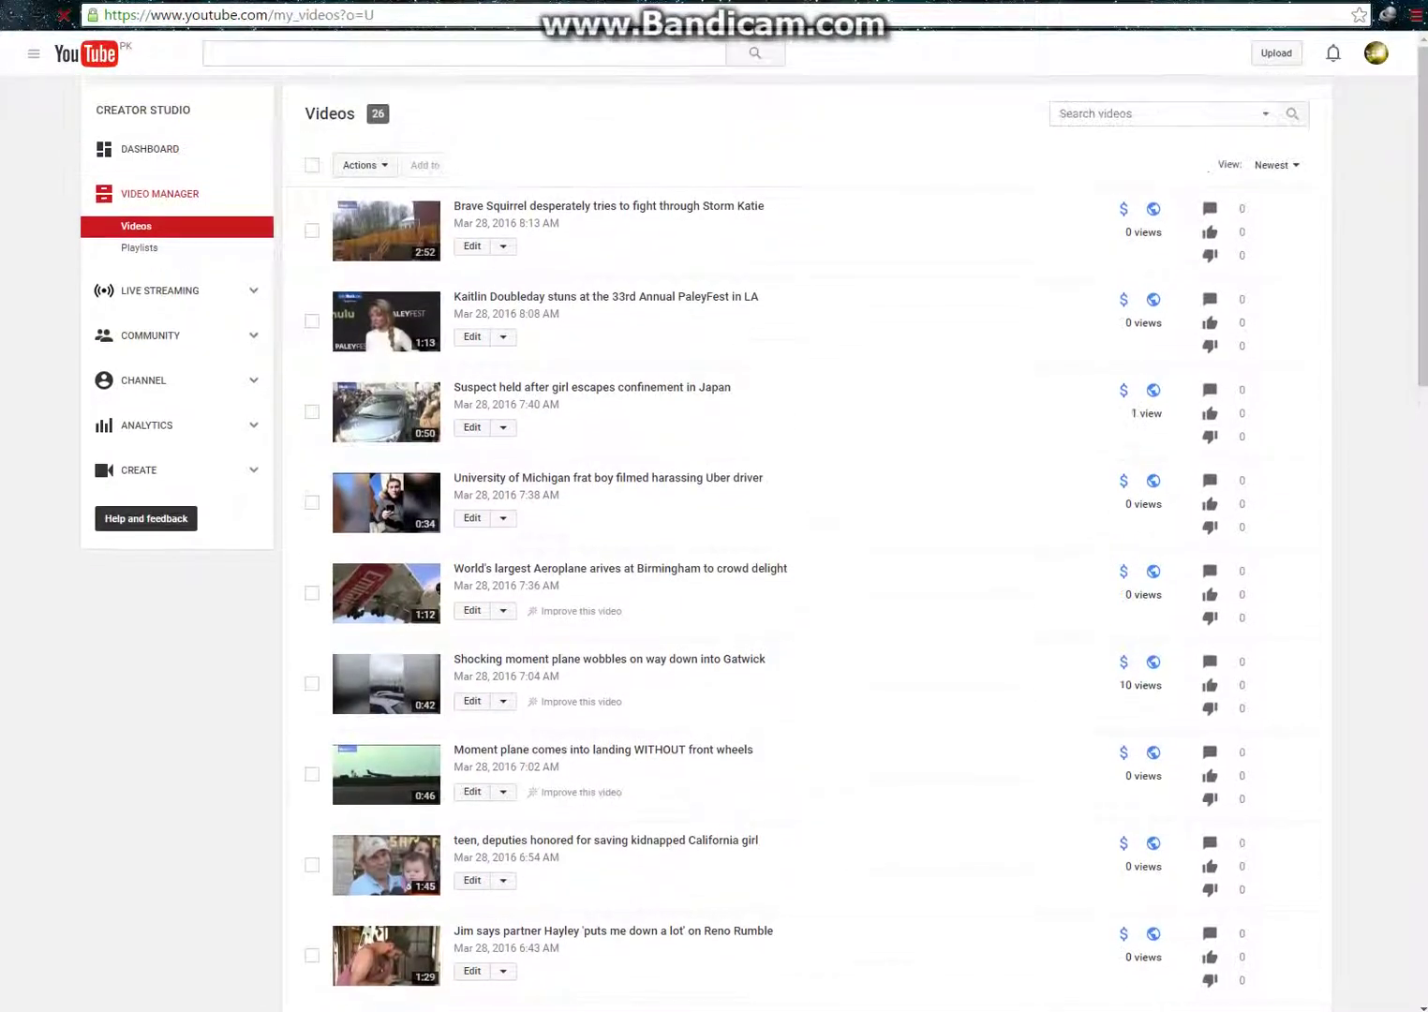